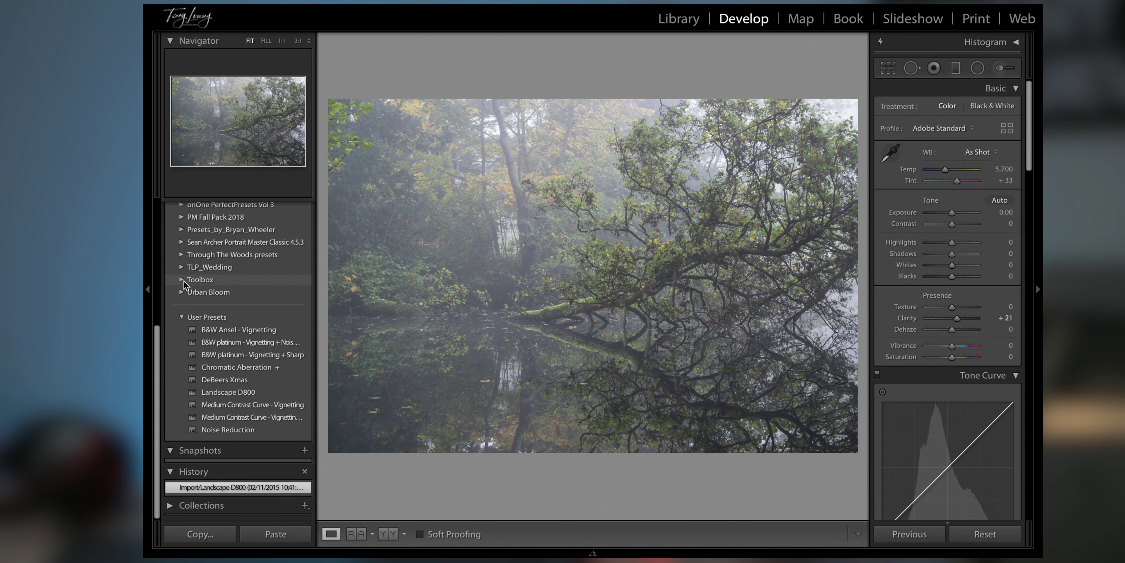
# Expand the Through The Woods presets group and preview its All In One presets on the woodland photo
pyautogui.scroll(1, 184, 281)
pyautogui.scroll(1, 184, 283)
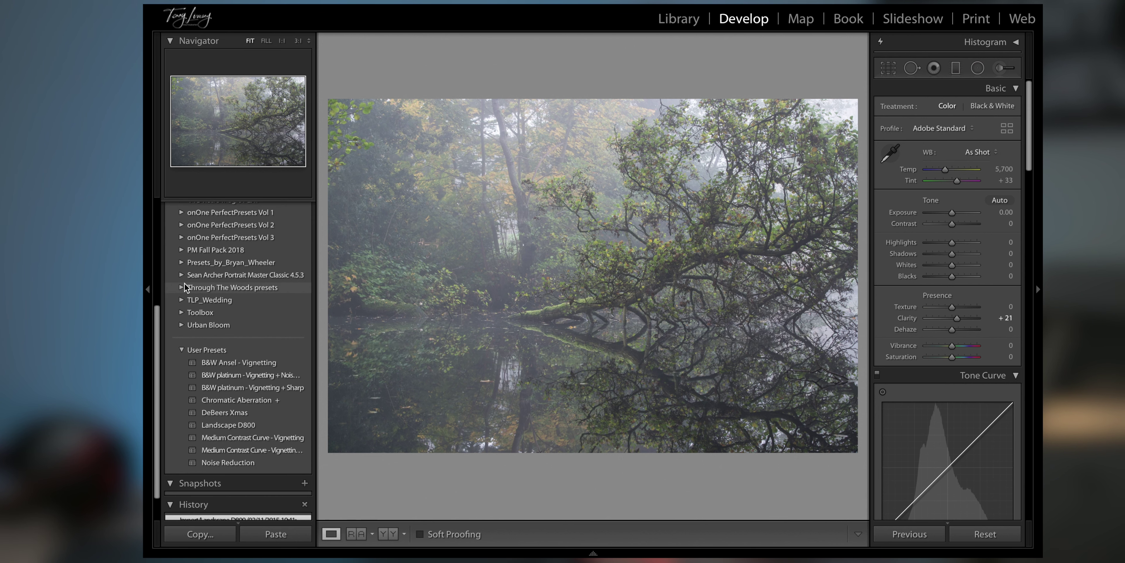
pyautogui.scroll(1, 182, 262)
pyautogui.scroll(1, 182, 262)
pyautogui.scroll(2, 183, 261)
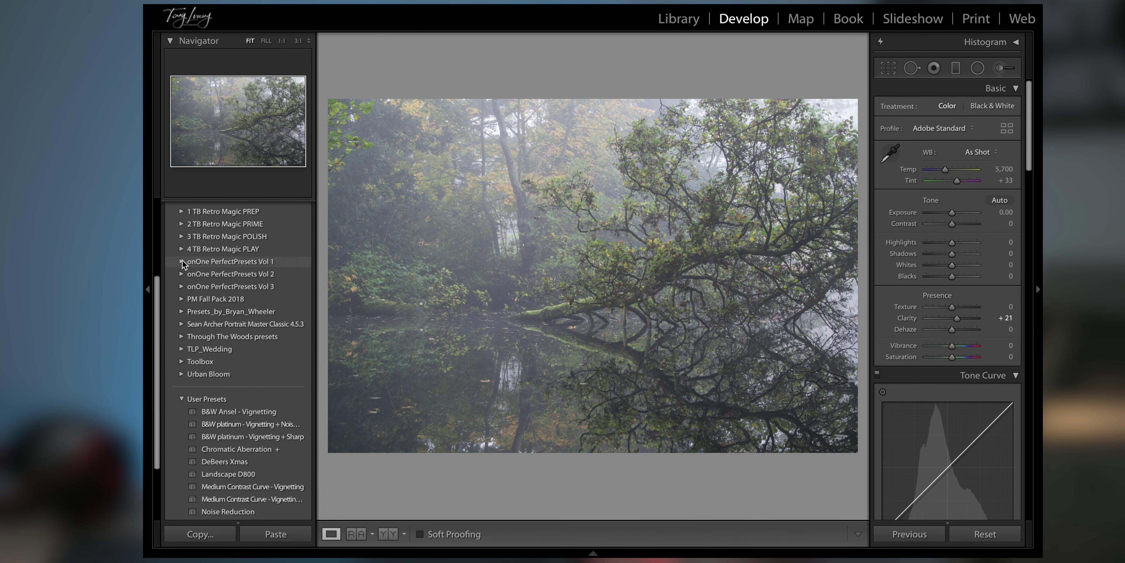
pyautogui.click(181, 335)
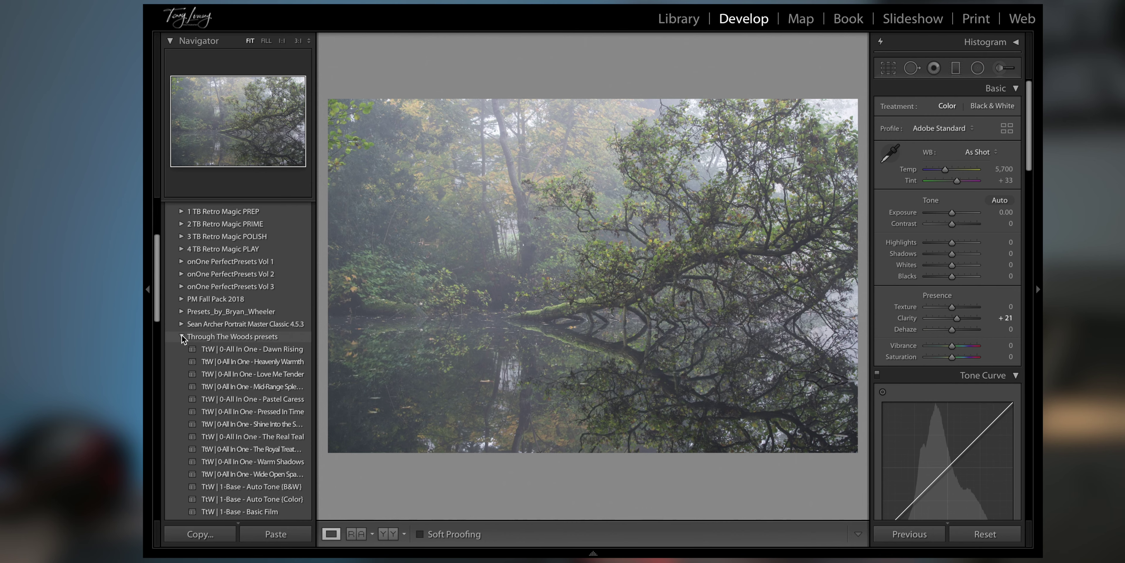
pyautogui.scroll(-3, 182, 334)
pyautogui.scroll(-2, 183, 334)
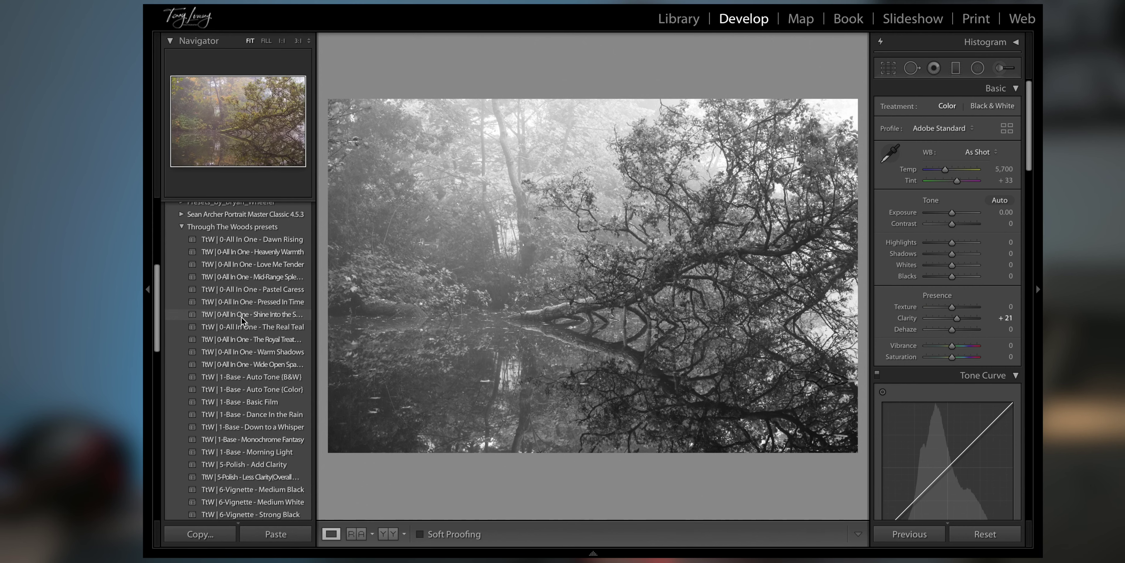
pyautogui.click(241, 316)
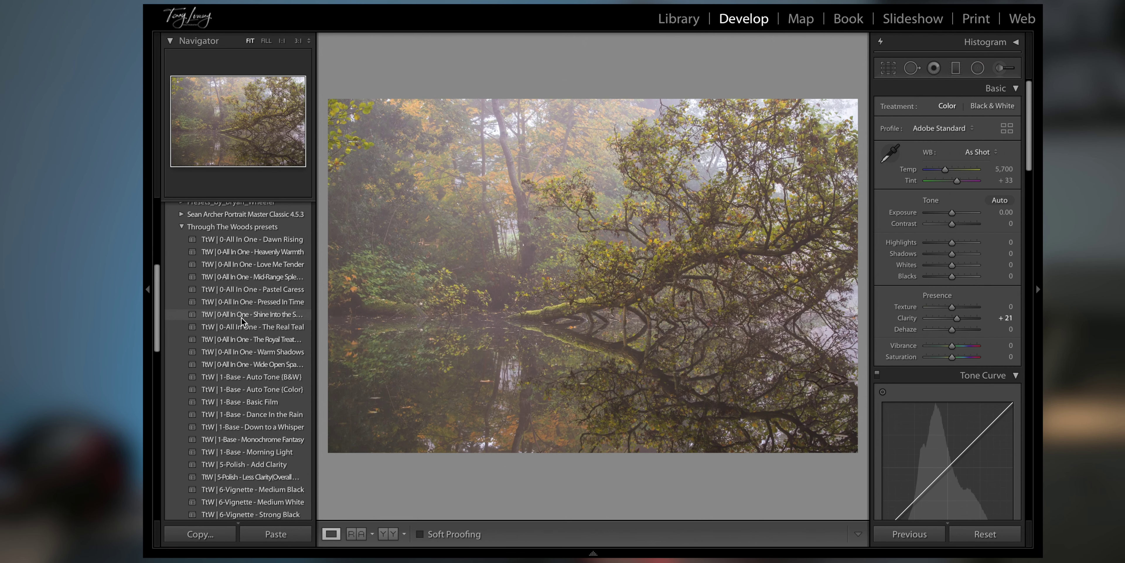
pyautogui.click(243, 328)
pyautogui.click(242, 343)
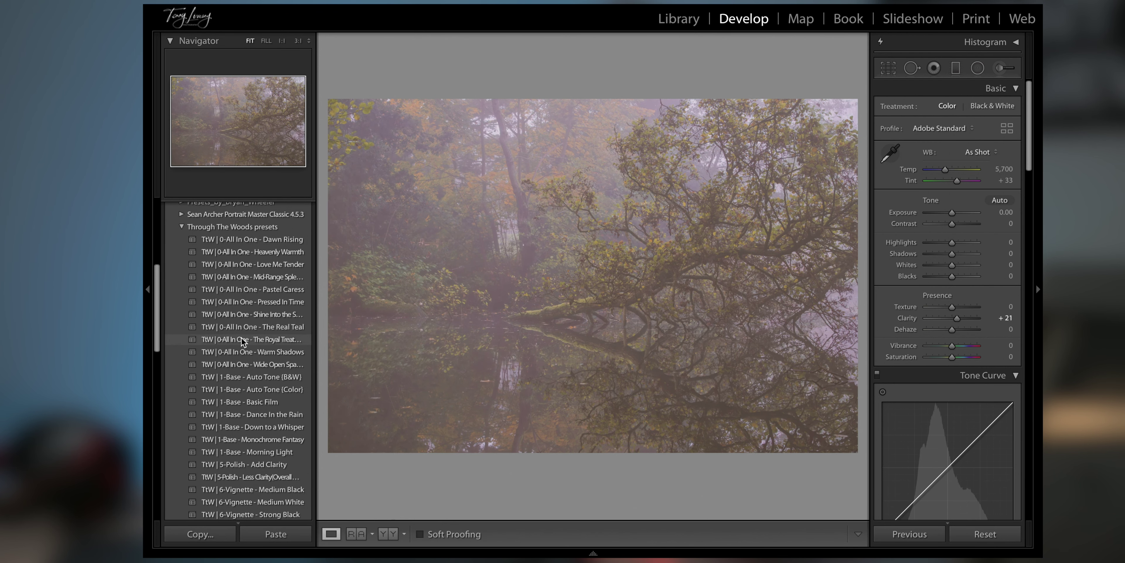
pyautogui.click(243, 353)
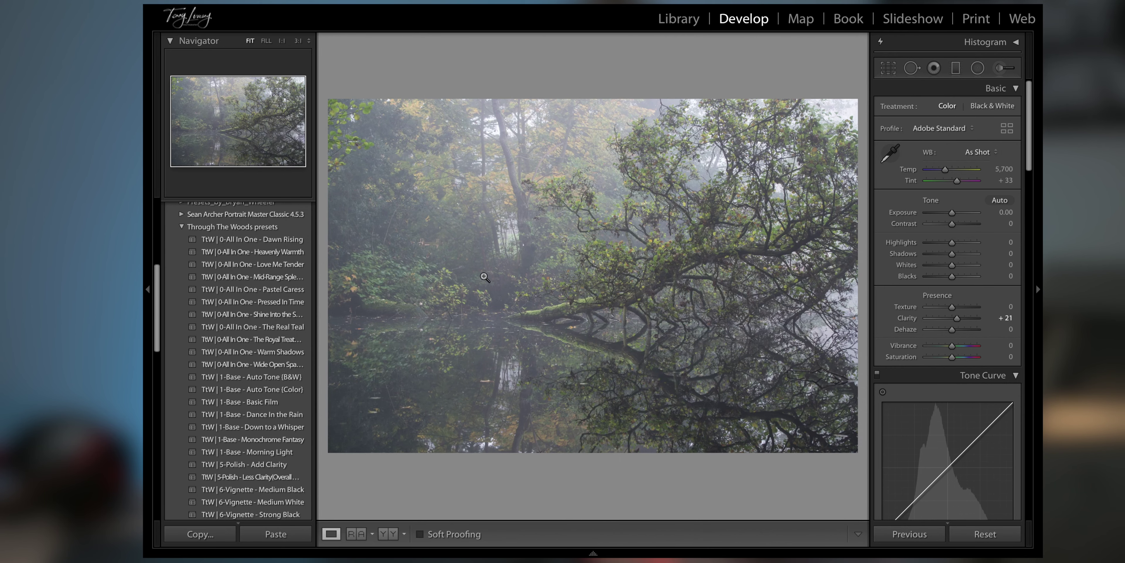
# Collapse the presets area to enlarge the photo and set Exposure to −0.25, with the histogram expanded
pyautogui.click(145, 246)
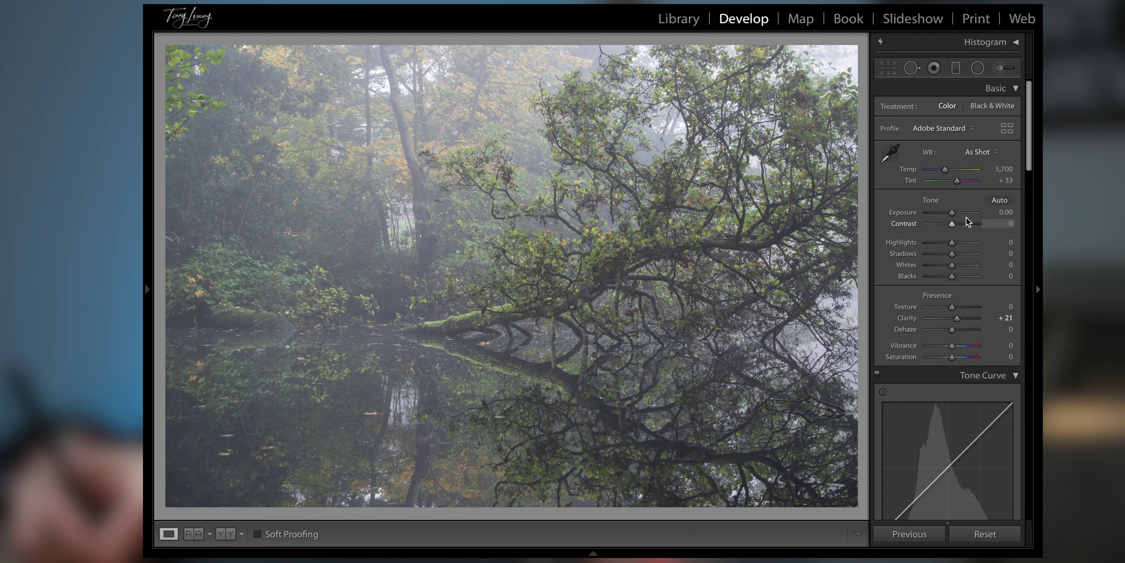
pyautogui.moveTo(952, 212); pyautogui.dragTo(949, 219)
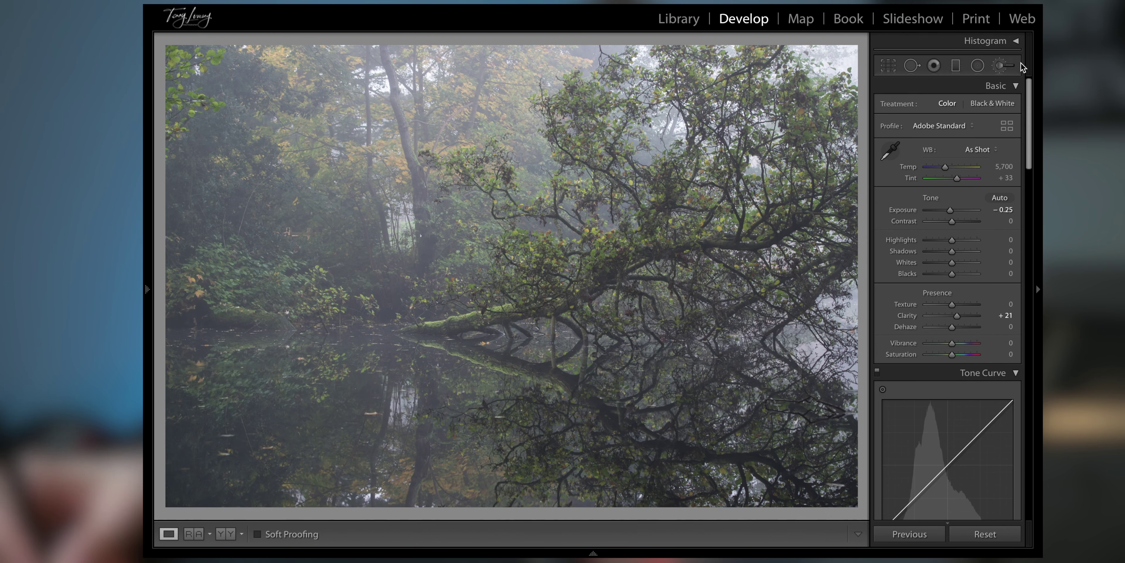
pyautogui.click(1017, 43)
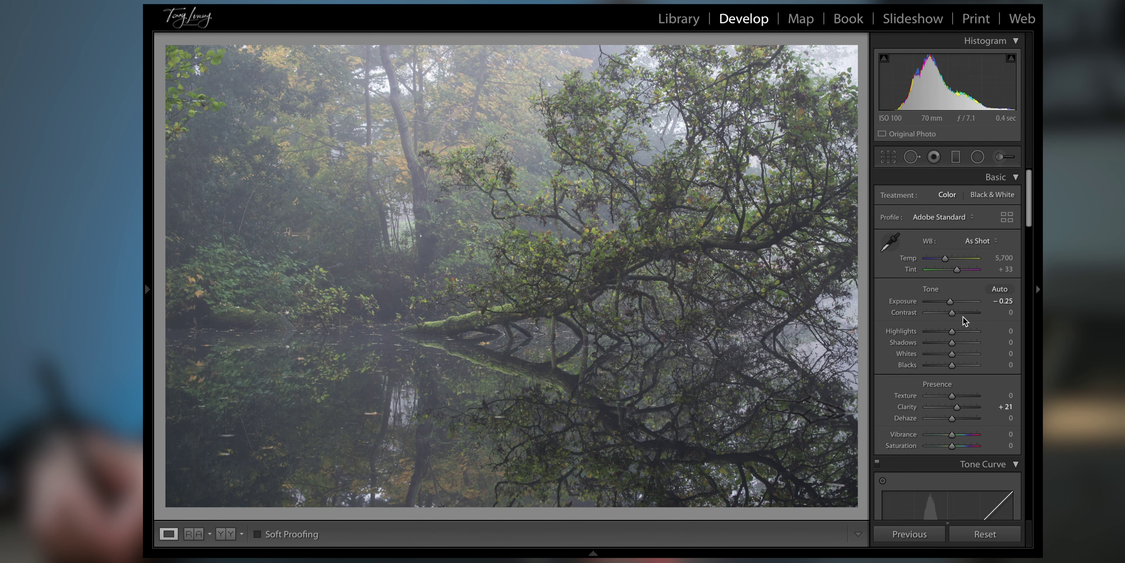
# Set Contrast to +33, Highlights to +35, Shadows to −41, Whites to +42 and Blacks to −53
pyautogui.moveTo(954, 313); pyautogui.dragTo(936, 366)
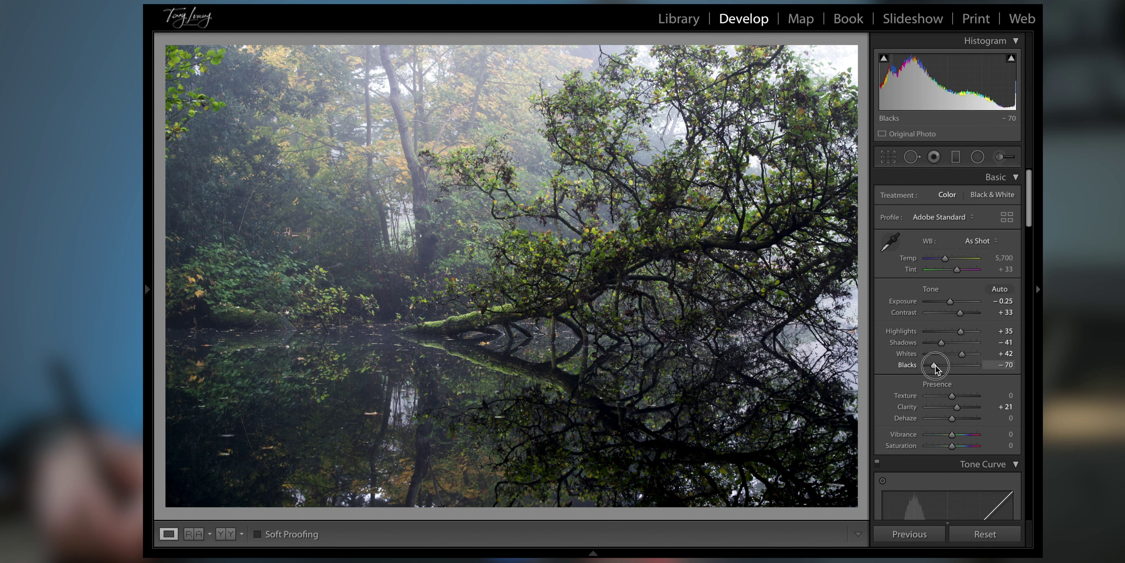
pyautogui.moveTo(940, 365); pyautogui.dragTo(974, 403)
# Reset Texture to 0, try Clarity at +57, and bring Clarity down to 0
pyautogui.doubleClick(912, 400)
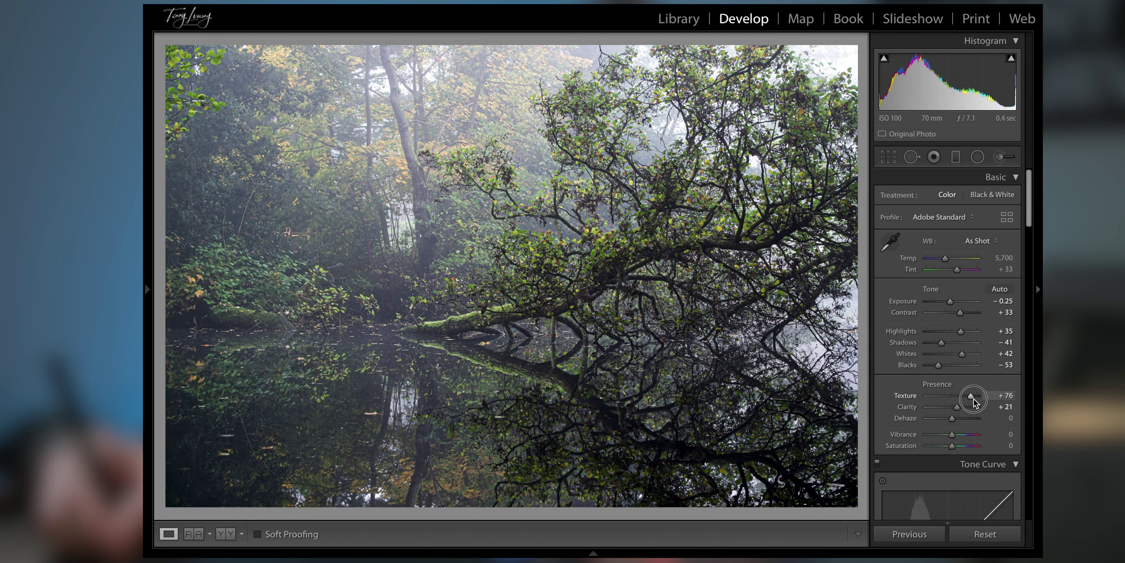
pyautogui.doubleClick(910, 396)
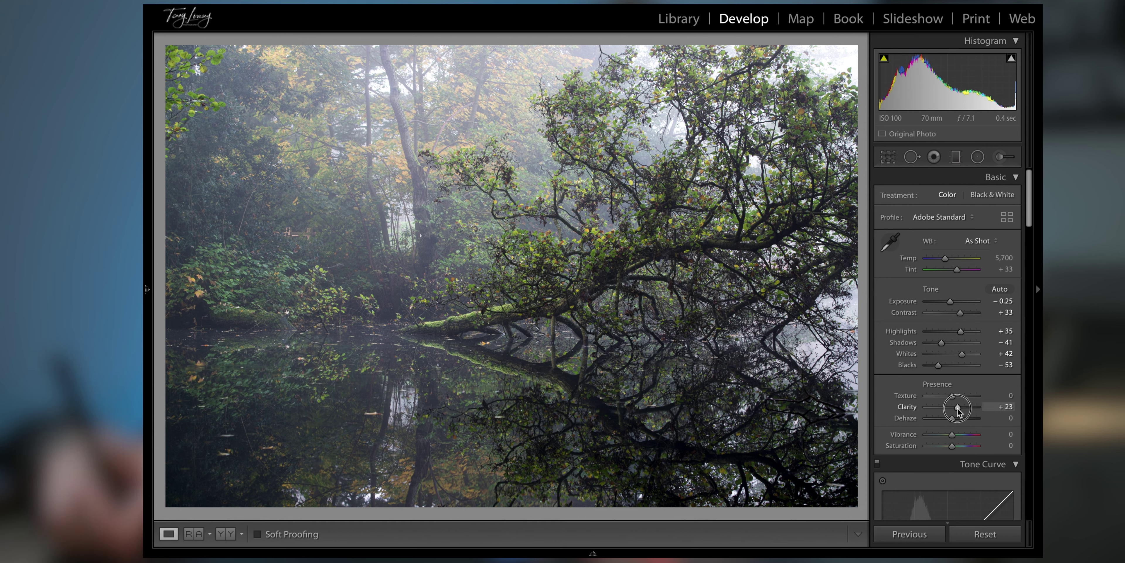
pyautogui.moveTo(957, 411)
pyautogui.mouseDown()
pyautogui.moveTo(937, 410)
pyautogui.moveTo(968, 413)
pyautogui.mouseUp()
pyautogui.doubleClick(907, 406)
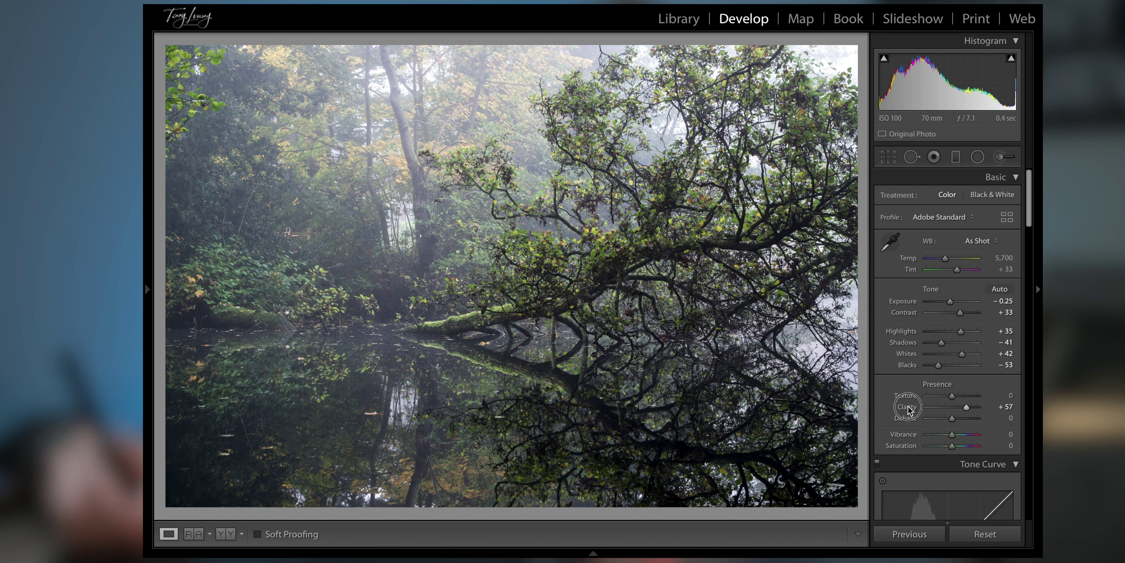
pyautogui.moveTo(954, 411)
pyautogui.mouseDown()
pyautogui.moveTo(941, 411)
pyautogui.moveTo(952, 411)
pyautogui.mouseUp()
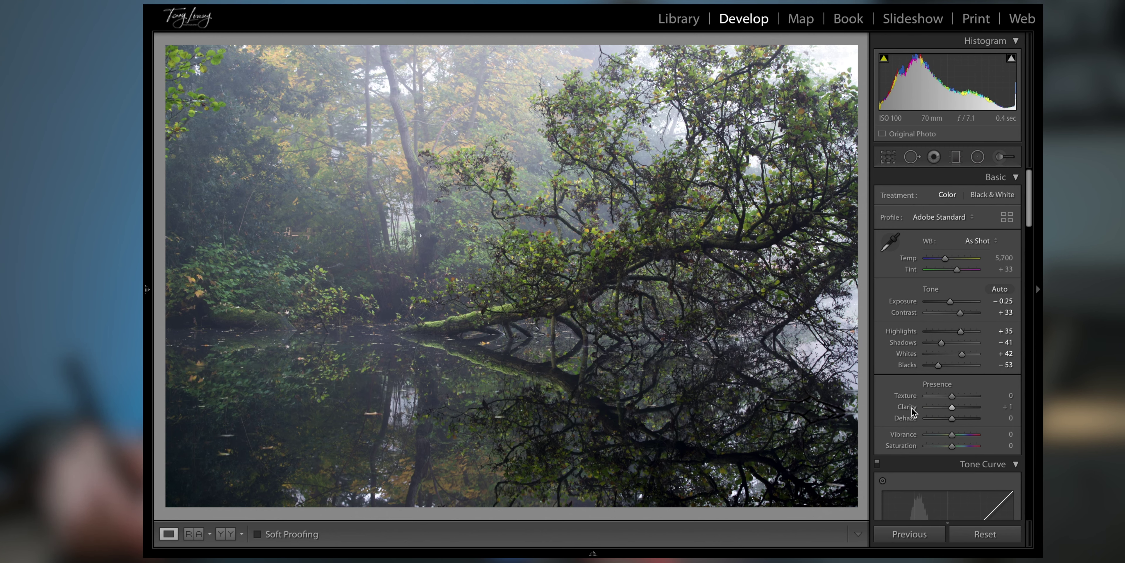
pyautogui.press('-')
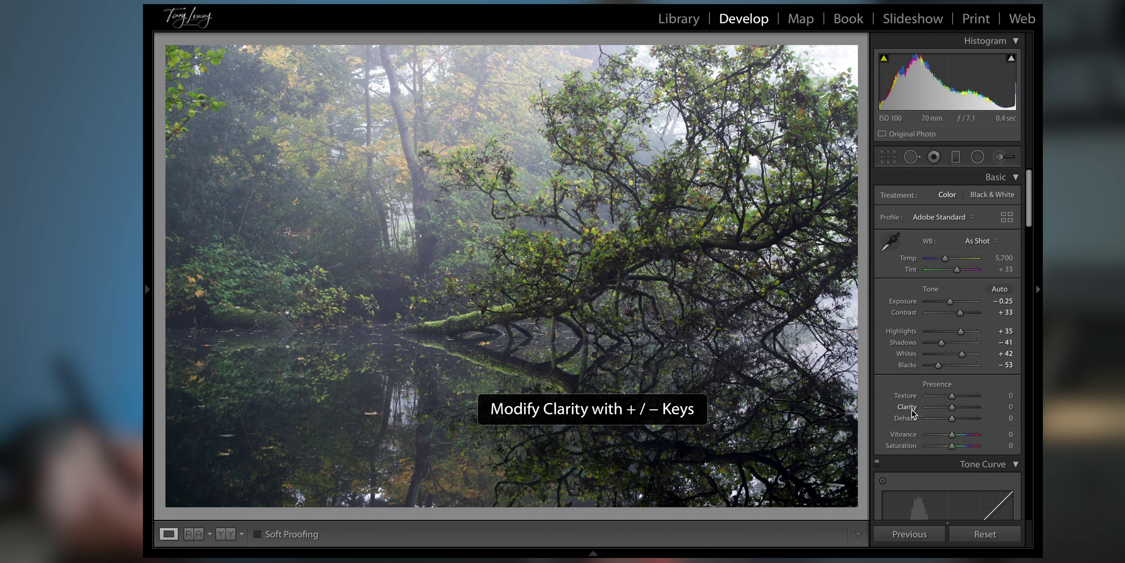
# Try a negative Dehaze of −23 on the whole photo and reset it to 0
pyautogui.moveTo(952, 418)
pyautogui.mouseDown()
pyautogui.moveTo(935, 419)
pyautogui.moveTo(979, 421)
pyautogui.moveTo(946, 420)
pyautogui.mouseUp()
pyautogui.press('+')
pyautogui.press('+')
pyautogui.press('+')
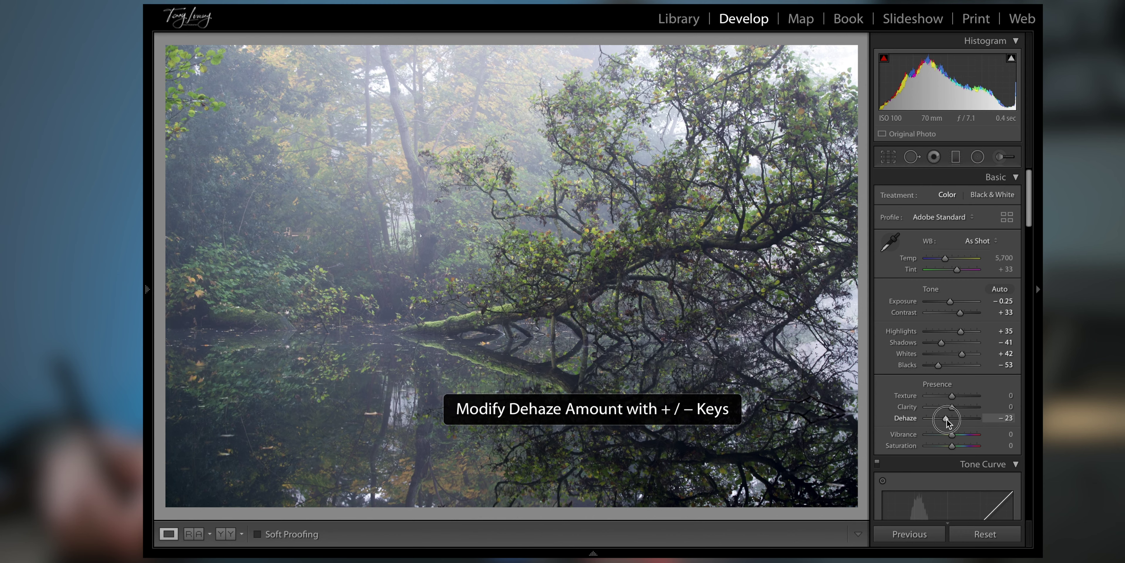
pyautogui.doubleClick(915, 420)
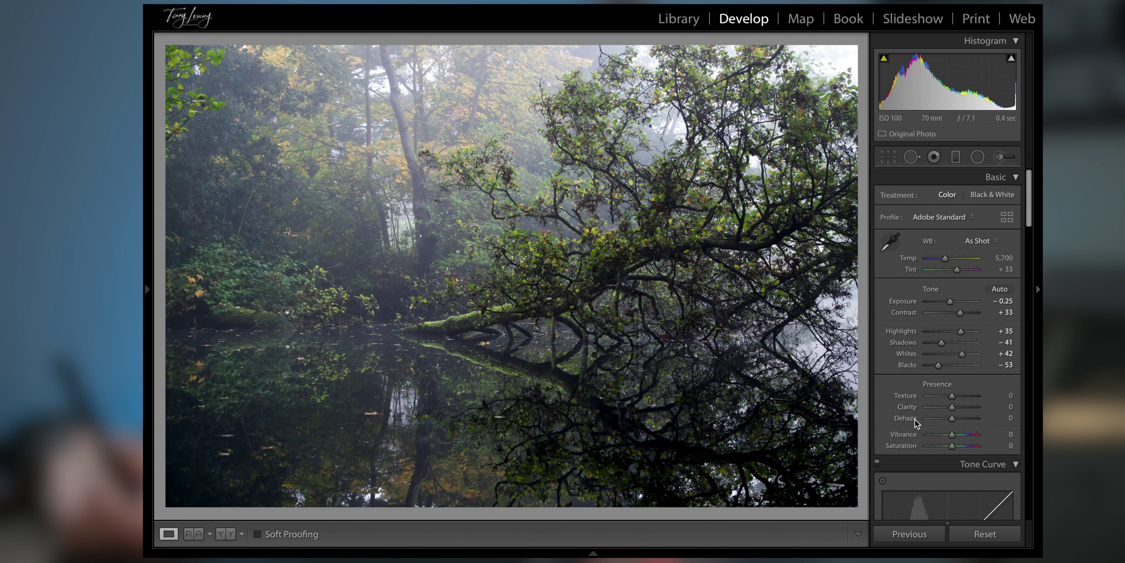
# Try Texture at −39 and Vibrance at −21, resetting each to 0
pyautogui.moveTo(953, 396); pyautogui.dragTo(939, 400)
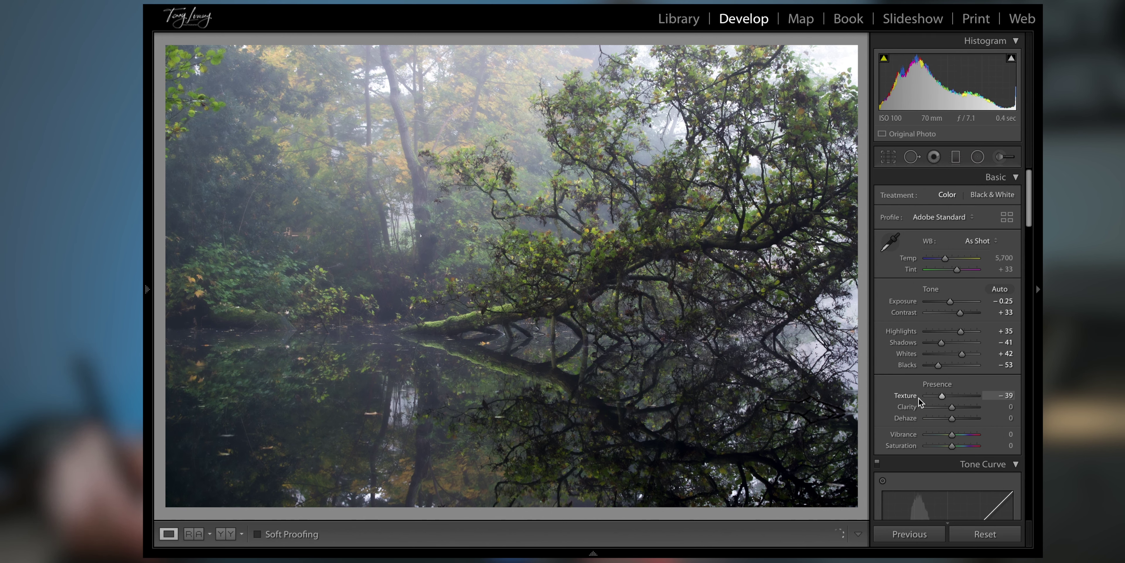
pyautogui.doubleClick(938, 398)
pyautogui.moveTo(953, 436)
pyautogui.mouseDown()
pyautogui.moveTo(939, 437)
pyautogui.moveTo(954, 437)
pyautogui.mouseUp()
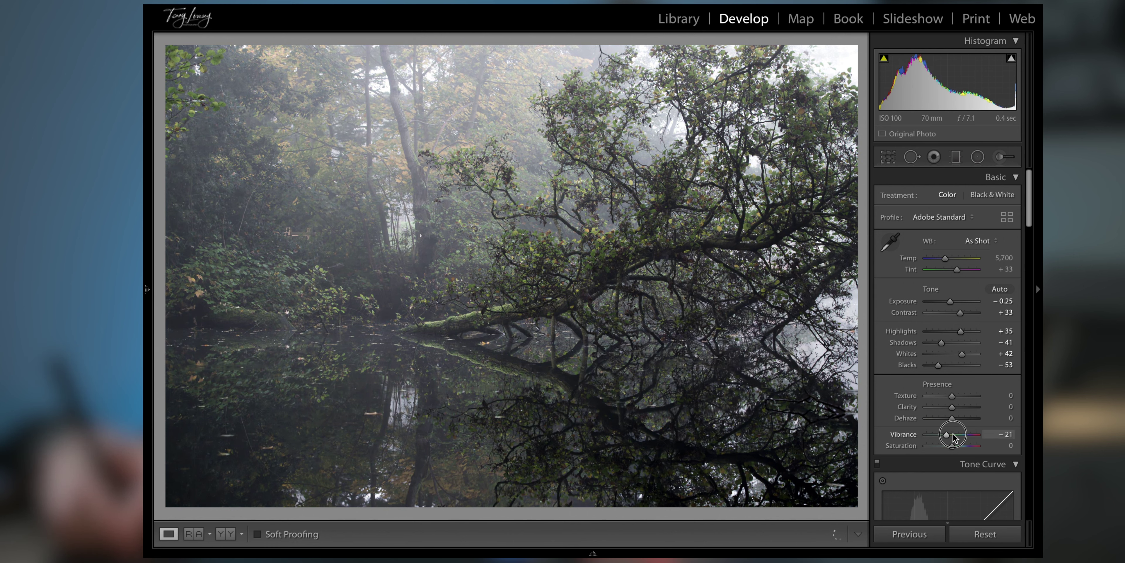
pyautogui.doubleClick(911, 434)
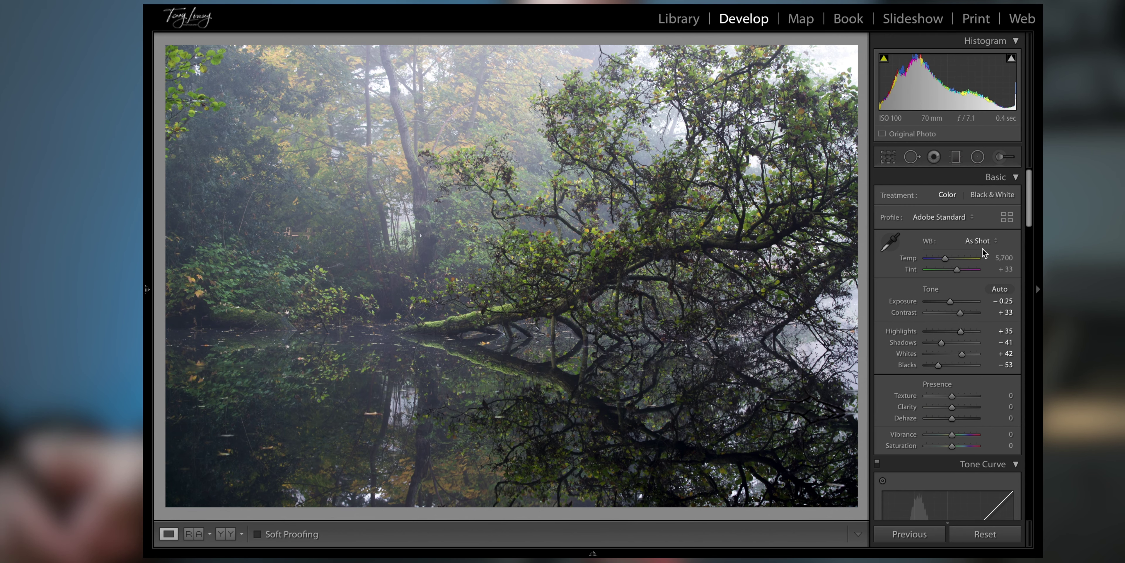
# Shape the tone curve with Highlights at +22, Lights at −8 and Shadows at −4
pyautogui.moveTo(1027, 204); pyautogui.dragTo(1026, 243)
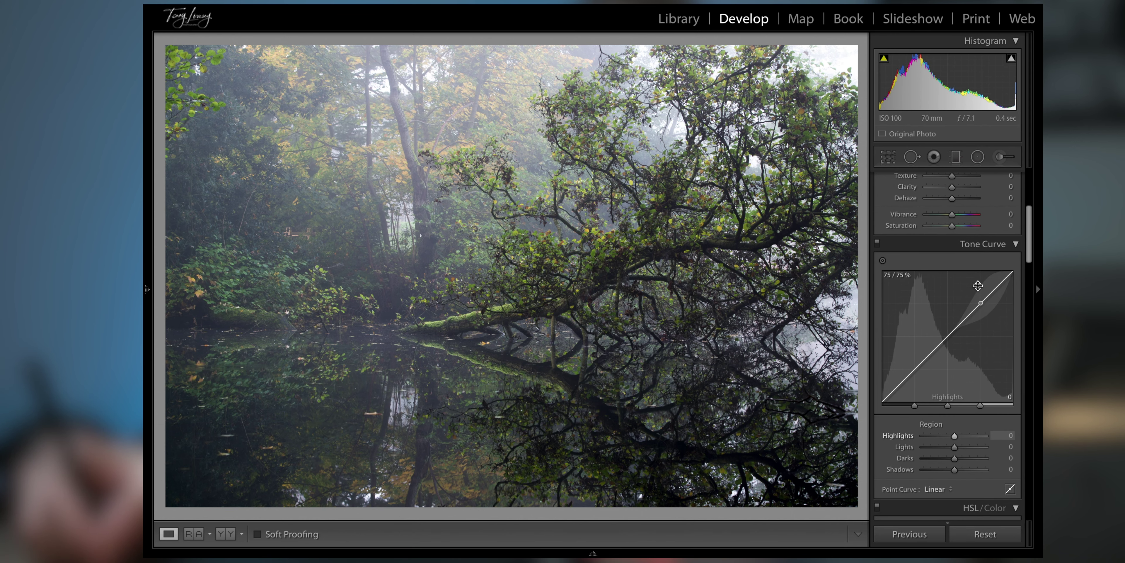
pyautogui.moveTo(986, 293); pyautogui.dragTo(986, 292)
pyautogui.moveTo(959, 325); pyautogui.dragTo(959, 326)
pyautogui.moveTo(909, 375); pyautogui.dragTo(909, 375)
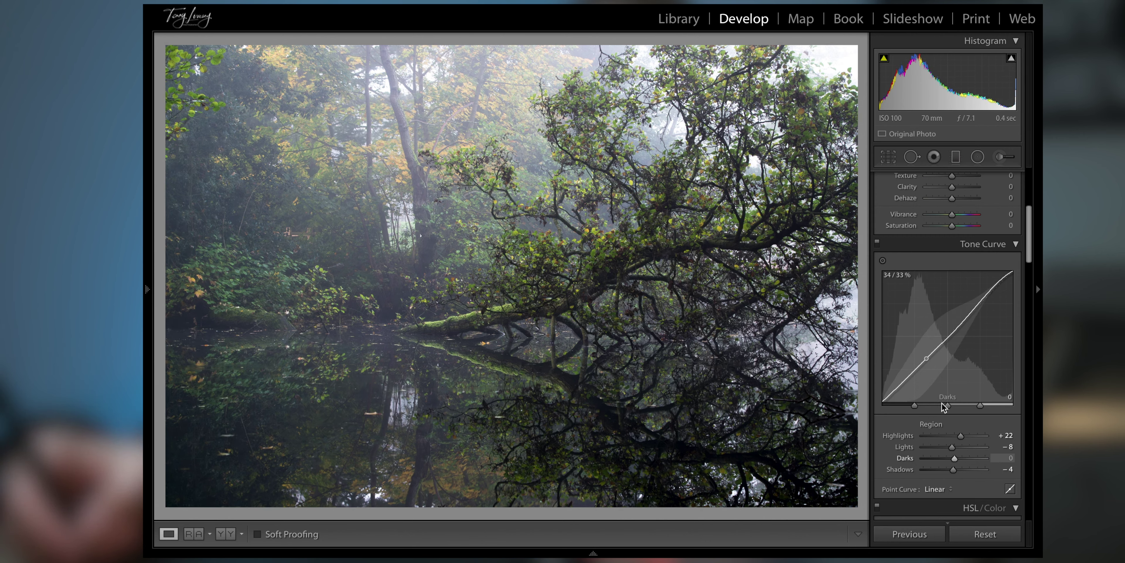
# Warm the white balance by setting the global Temp to 6,296
pyautogui.scroll(-6, 1022, 297)
pyautogui.scroll(10, 961, 305)
pyautogui.moveTo(954, 258); pyautogui.dragTo(949, 263)
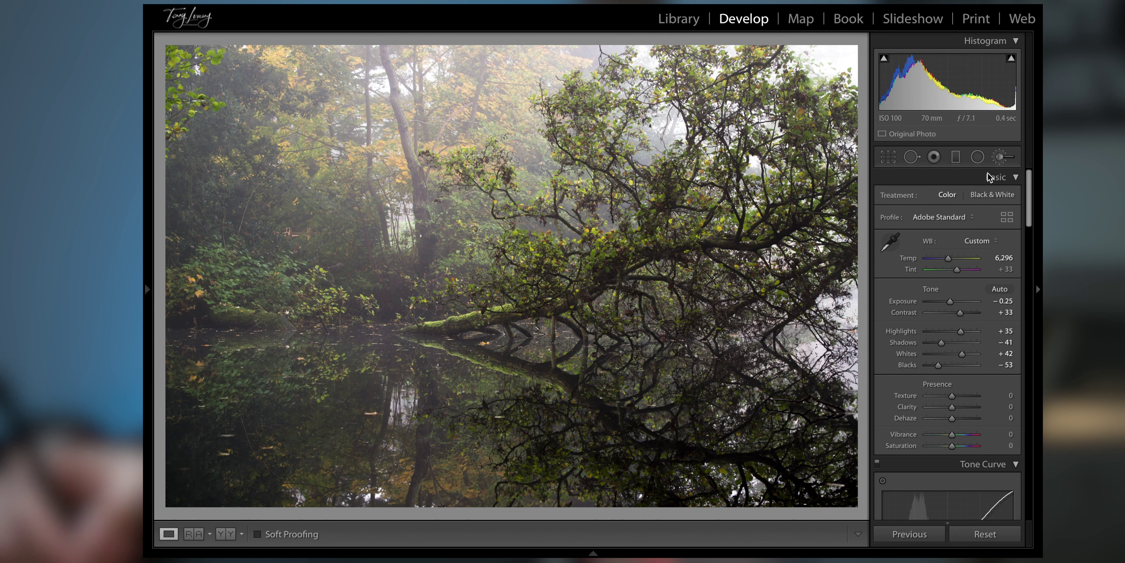
# Paint an Adjustment Brush mask over the overhanging tree with Auto Mask off, using the mask overlay as a guide and hiding it when done
pyautogui.click(1002, 158)
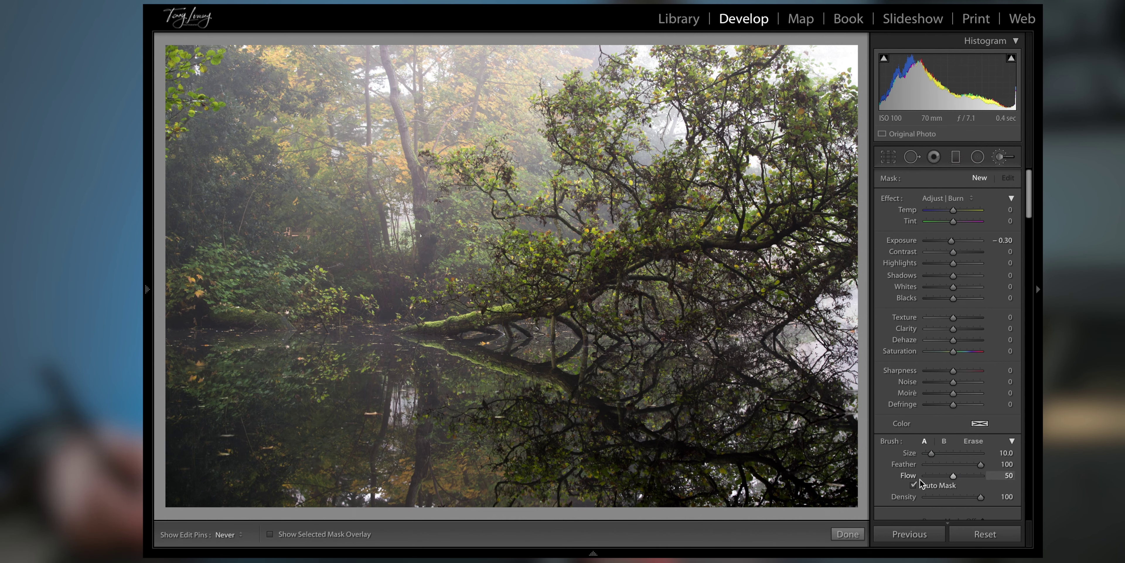
pyautogui.click(913, 485)
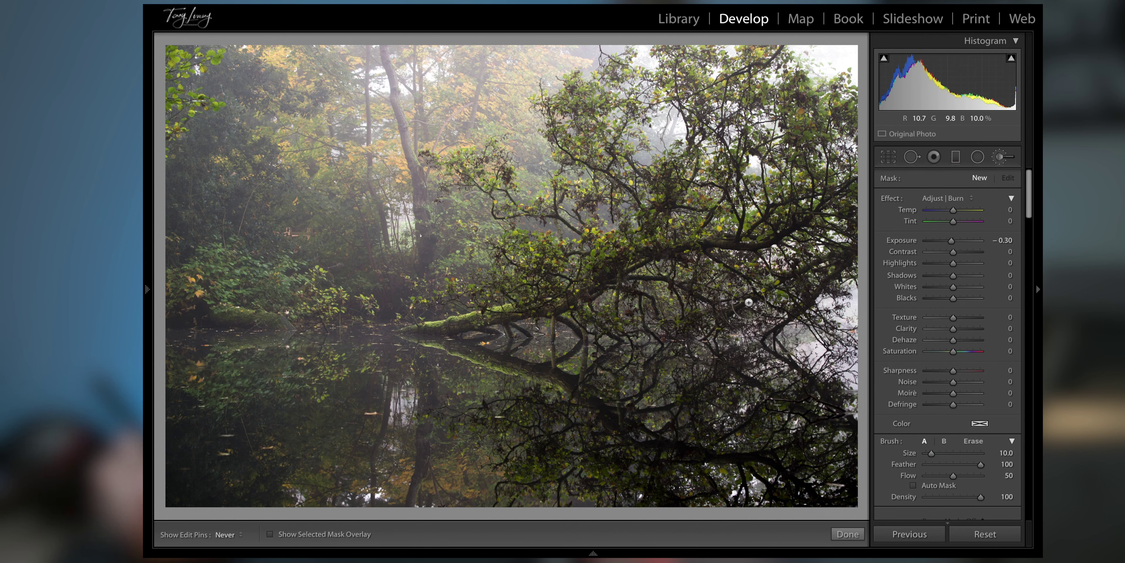
pyautogui.press('o')
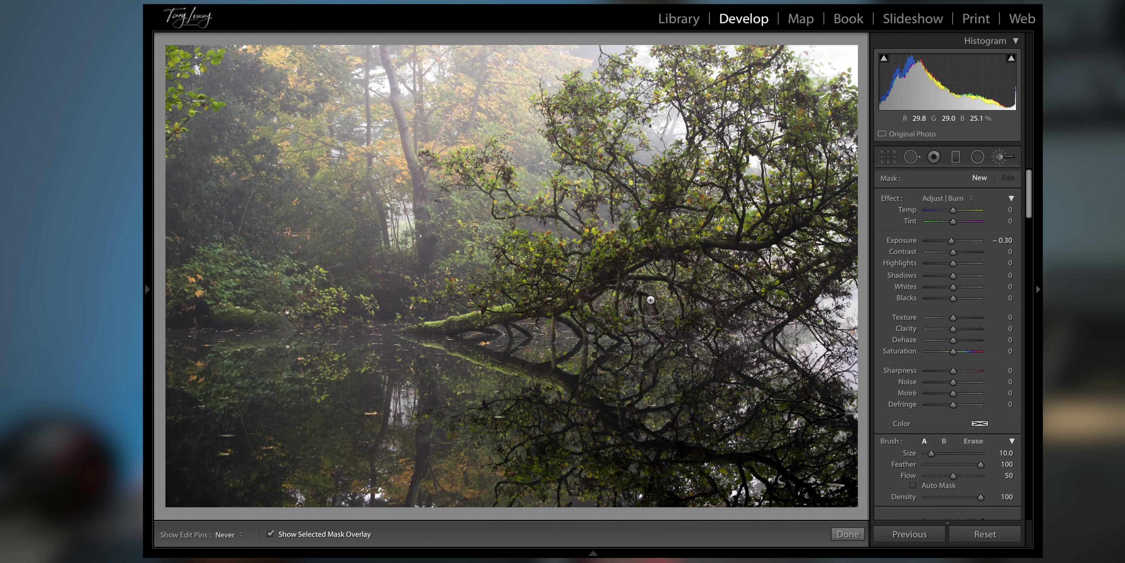
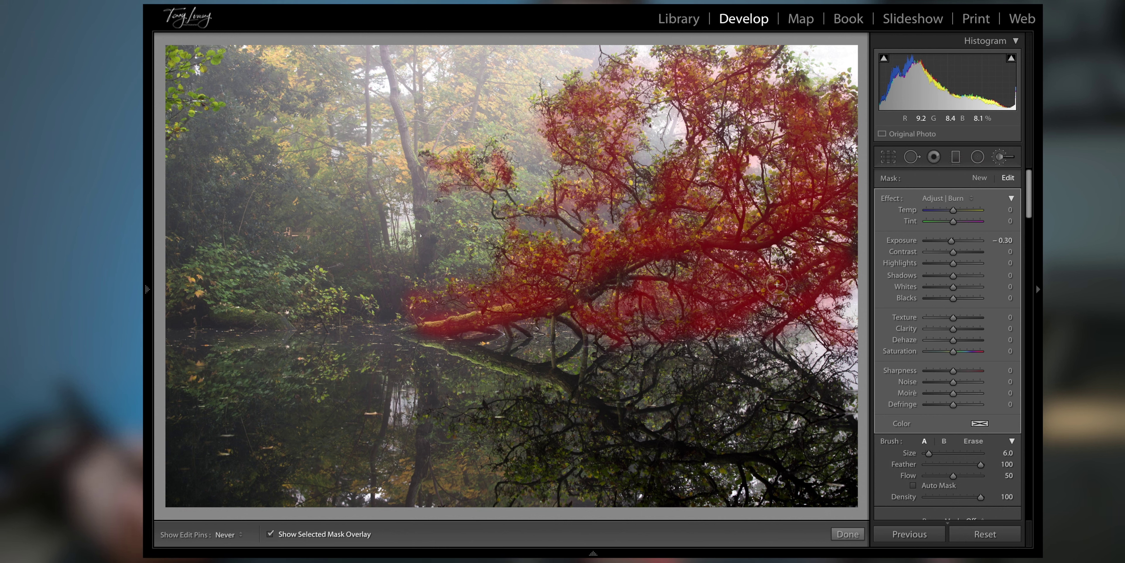
pyautogui.press('o')
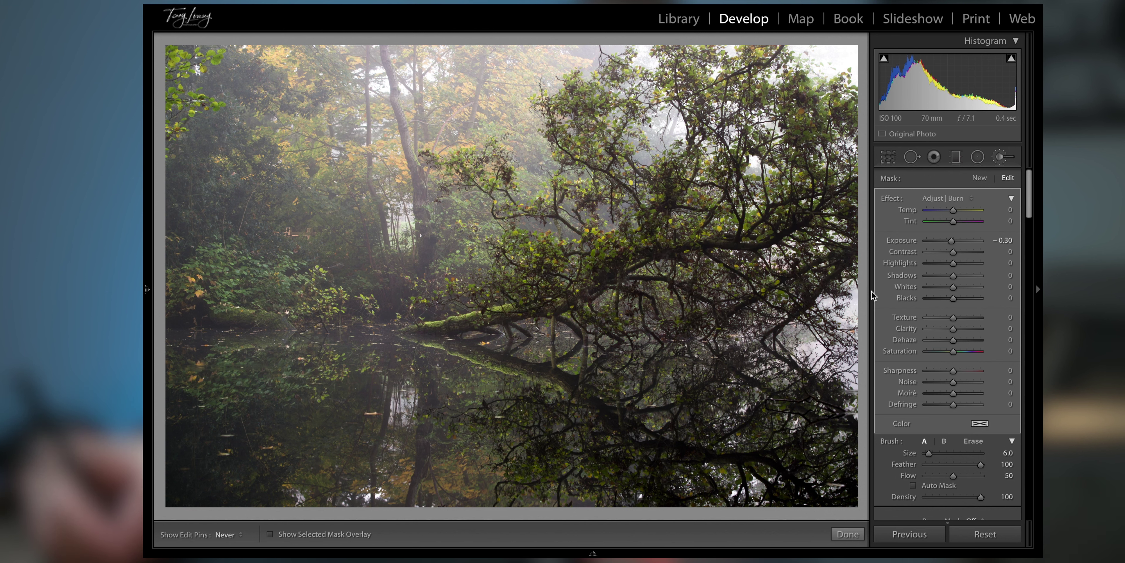
# Reset the tree mask's Exposure and Dehaze to 0 and set its Saturation to 51
pyautogui.doubleClick(902, 239)
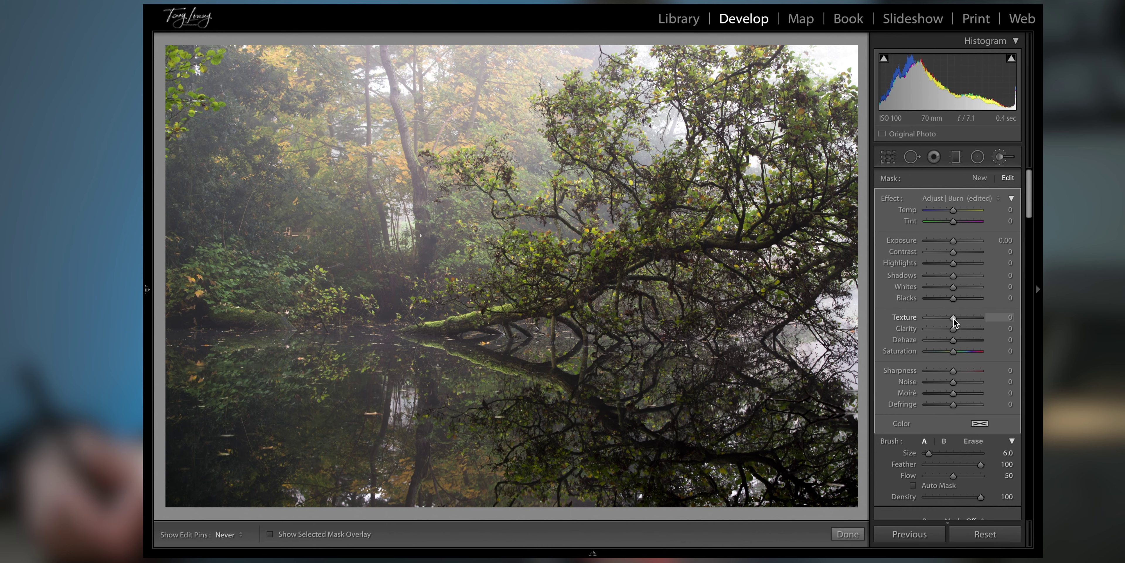
pyautogui.moveTo(954, 350)
pyautogui.mouseDown()
pyautogui.moveTo(966, 358)
pyautogui.moveTo(966, 345)
pyautogui.moveTo(955, 348)
pyautogui.mouseUp()
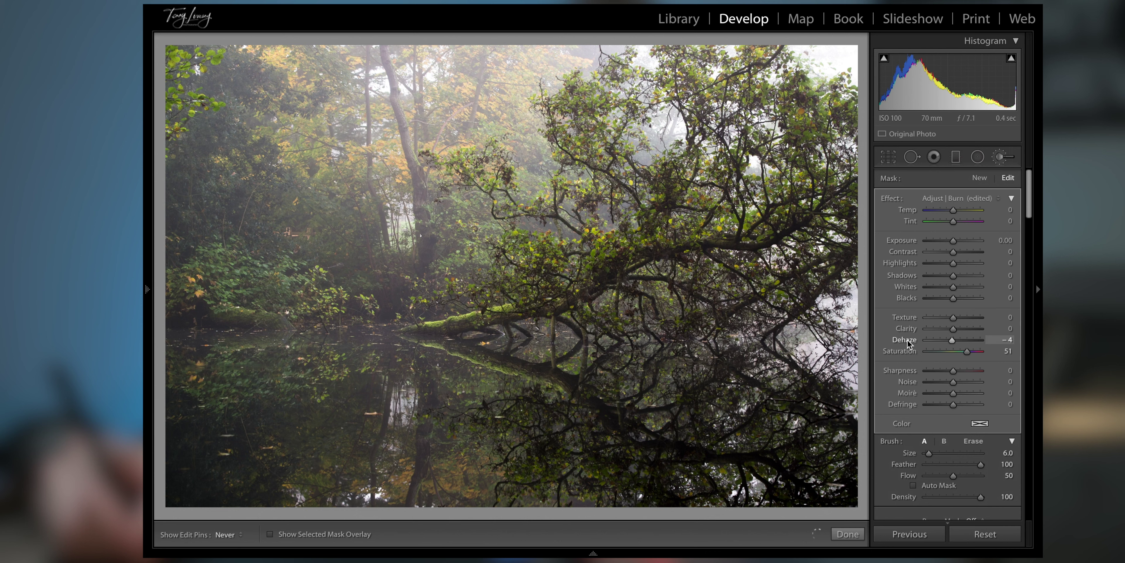
pyautogui.doubleClick(914, 339)
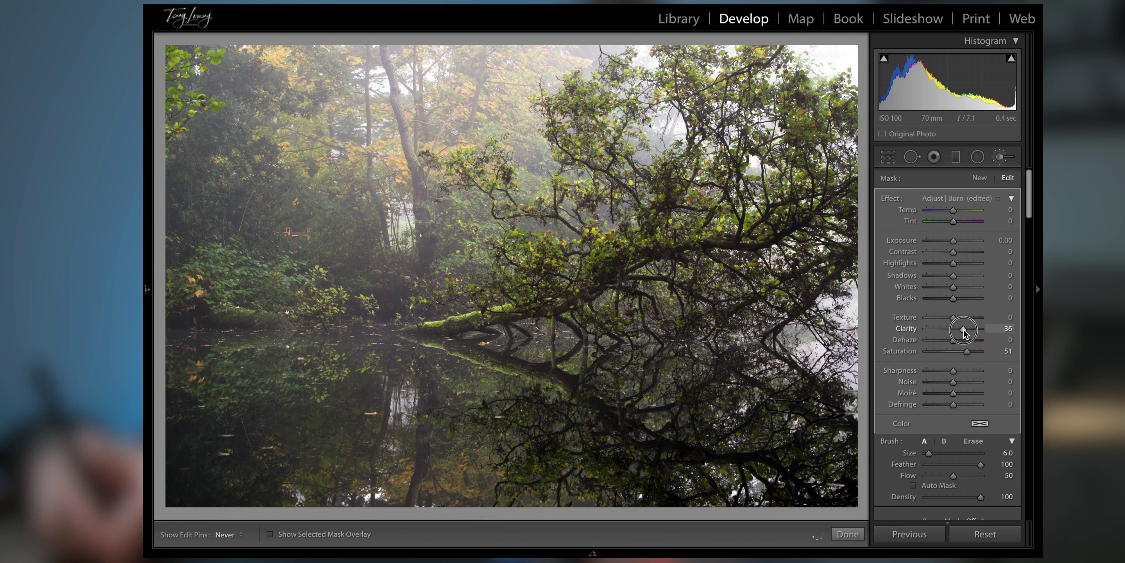
# Set the tree mask's Texture to 61 and Clarity to 50 while viewing the branches close up
pyautogui.moveTo(959, 333); pyautogui.dragTo(966, 324)
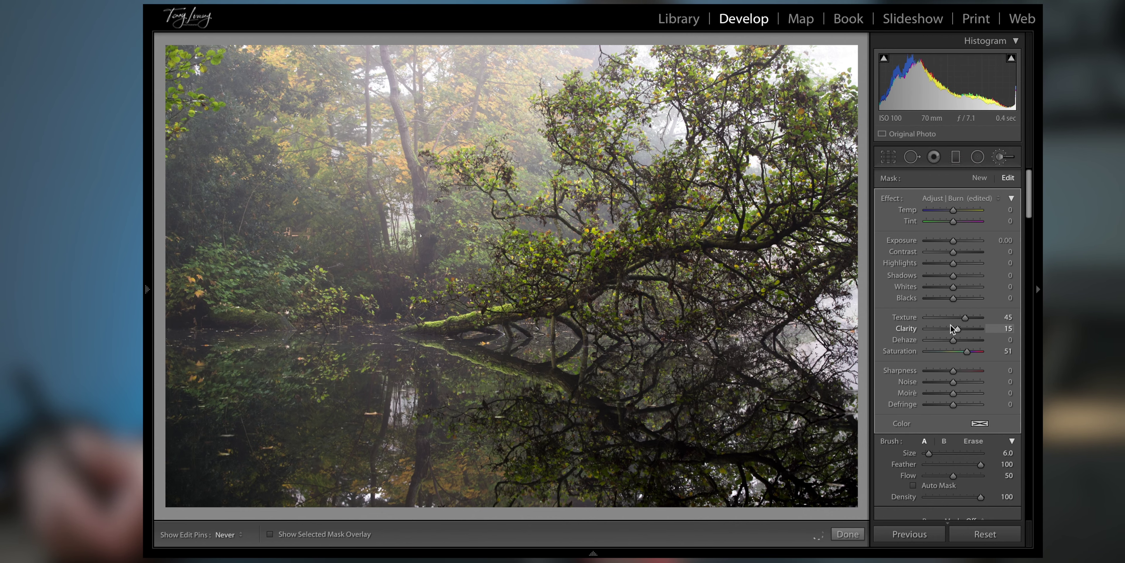
pyautogui.press('z')
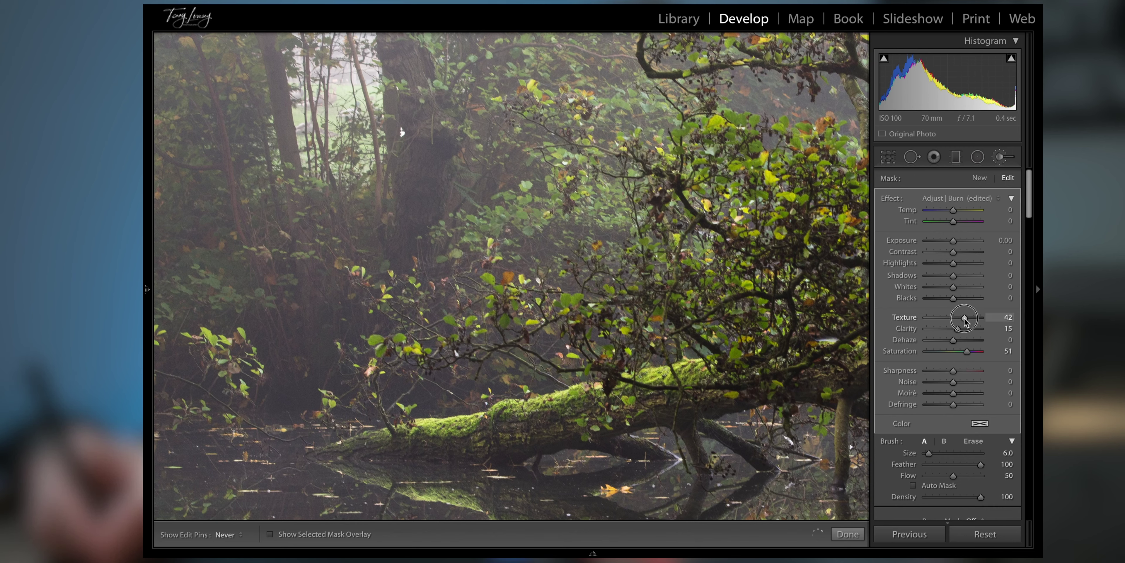
pyautogui.moveTo(967, 327); pyautogui.dragTo(969, 331)
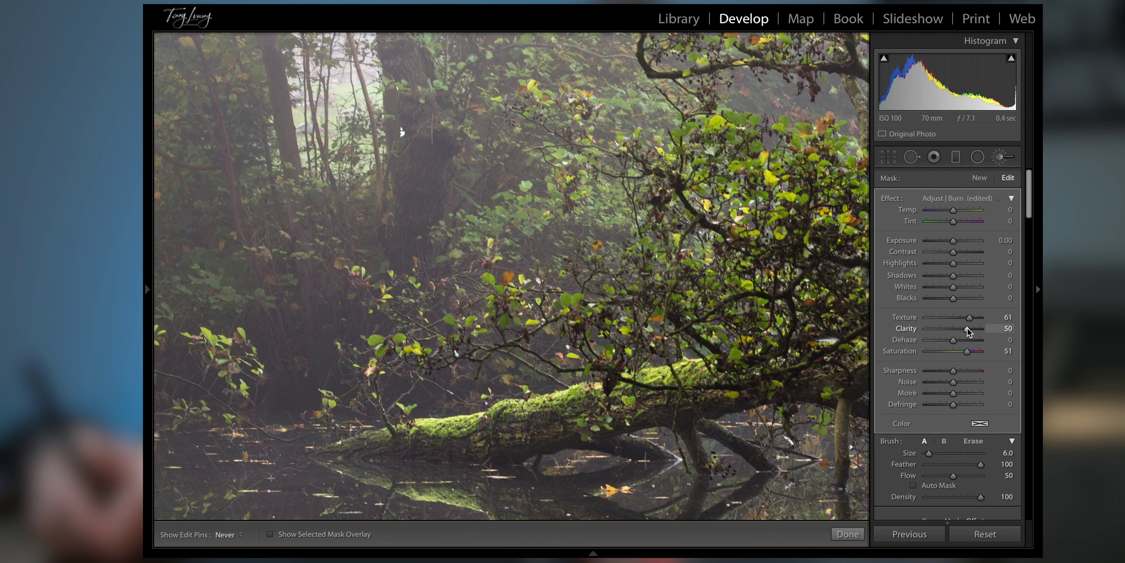
# Create a new Adjustment Brush mask and paint it over the misty woodland background beside the tree, showing the mask overlay
pyautogui.press('z')
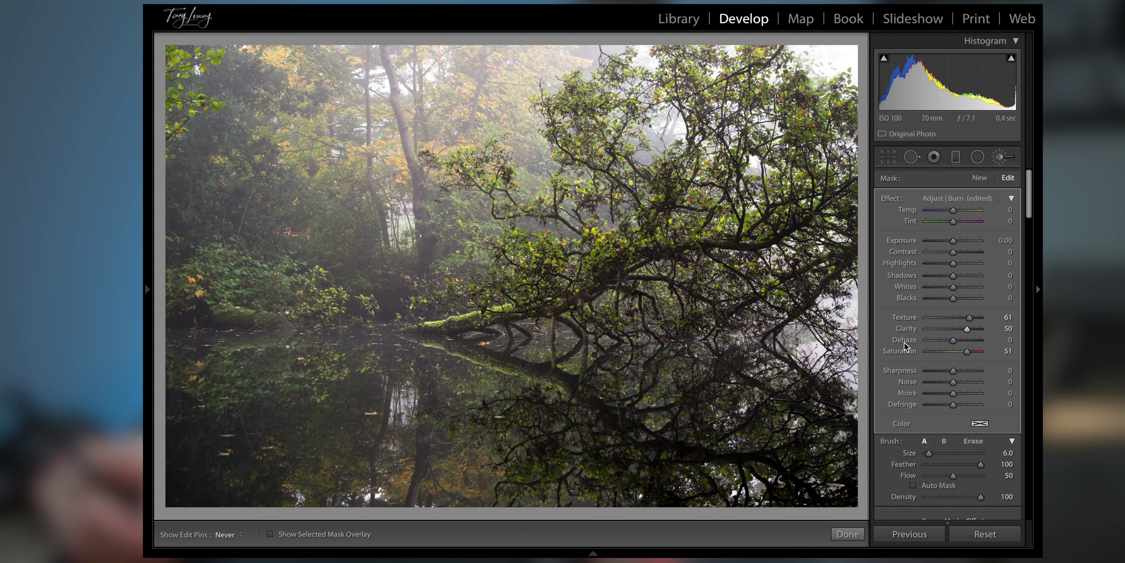
pyautogui.click(980, 178)
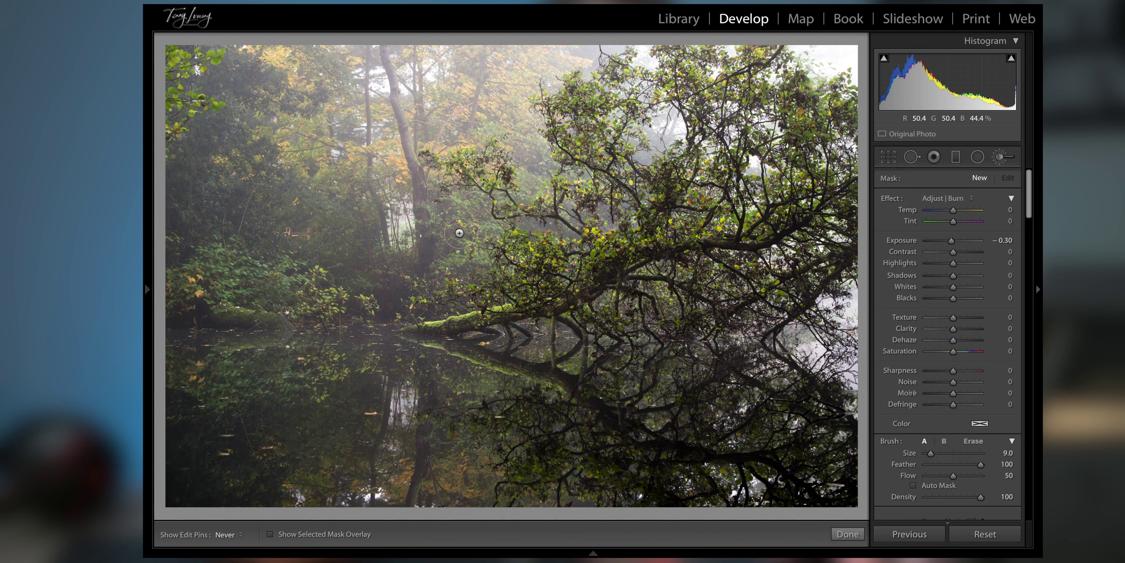
pyautogui.scroll(1, 397, 230)
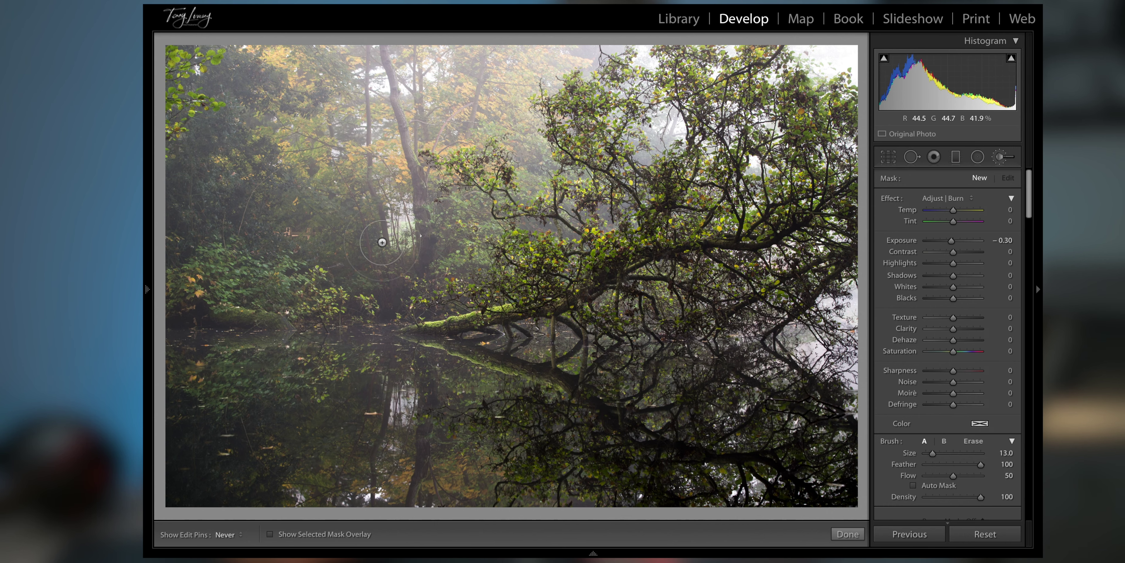
pyautogui.moveTo(244, 280)
pyautogui.mouseDown()
pyautogui.moveTo(209, 283)
pyautogui.moveTo(217, 256)
pyautogui.moveTo(203, 253)
pyautogui.moveTo(190, 293)
pyautogui.moveTo(180, 214)
pyautogui.moveTo(251, 87)
pyautogui.moveTo(272, 108)
pyautogui.moveTo(282, 145)
pyautogui.moveTo(274, 133)
pyautogui.moveTo(250, 181)
pyautogui.moveTo(210, 208)
pyautogui.moveTo(253, 221)
pyautogui.moveTo(250, 176)
pyautogui.moveTo(272, 208)
pyautogui.moveTo(283, 257)
pyautogui.moveTo(265, 296)
pyautogui.moveTo(383, 282)
pyautogui.moveTo(372, 289)
pyautogui.moveTo(358, 278)
pyautogui.moveTo(356, 229)
pyautogui.moveTo(316, 141)
pyautogui.moveTo(344, 72)
pyautogui.moveTo(310, 75)
pyautogui.moveTo(351, 64)
pyautogui.moveTo(403, 101)
pyautogui.moveTo(465, 88)
pyautogui.moveTo(460, 102)
pyautogui.moveTo(526, 76)
pyautogui.moveTo(533, 57)
pyautogui.moveTo(359, 68)
pyautogui.moveTo(371, 88)
pyautogui.moveTo(335, 103)
pyautogui.moveTo(398, 130)
pyautogui.moveTo(379, 188)
pyautogui.moveTo(424, 231)
pyautogui.moveTo(416, 256)
pyautogui.moveTo(453, 247)
pyautogui.moveTo(357, 217)
pyautogui.moveTo(369, 126)
pyautogui.moveTo(284, 122)
pyautogui.moveTo(284, 57)
pyautogui.moveTo(393, 315)
pyautogui.moveTo(305, 271)
pyautogui.moveTo(221, 298)
pyautogui.moveTo(237, 250)
pyautogui.mouseUp()
pyautogui.press('o')
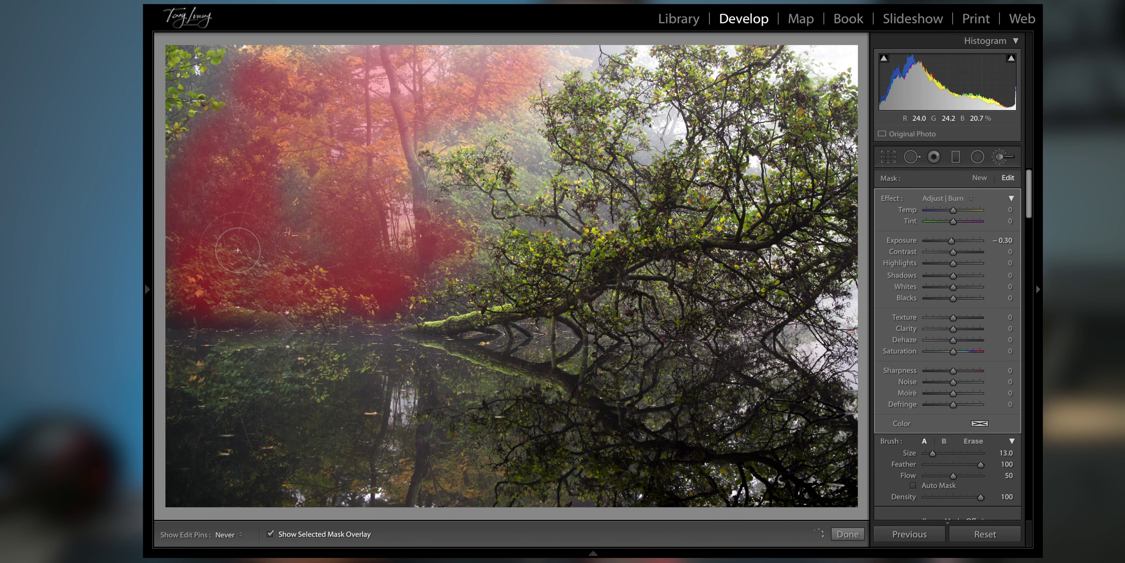
# Extend the background mask with a smaller brush along the upper woodland and into the bright gaps between the tree's branches
pyautogui.scroll(-1, 336, 115)
pyautogui.scroll(-4, 226, 120)
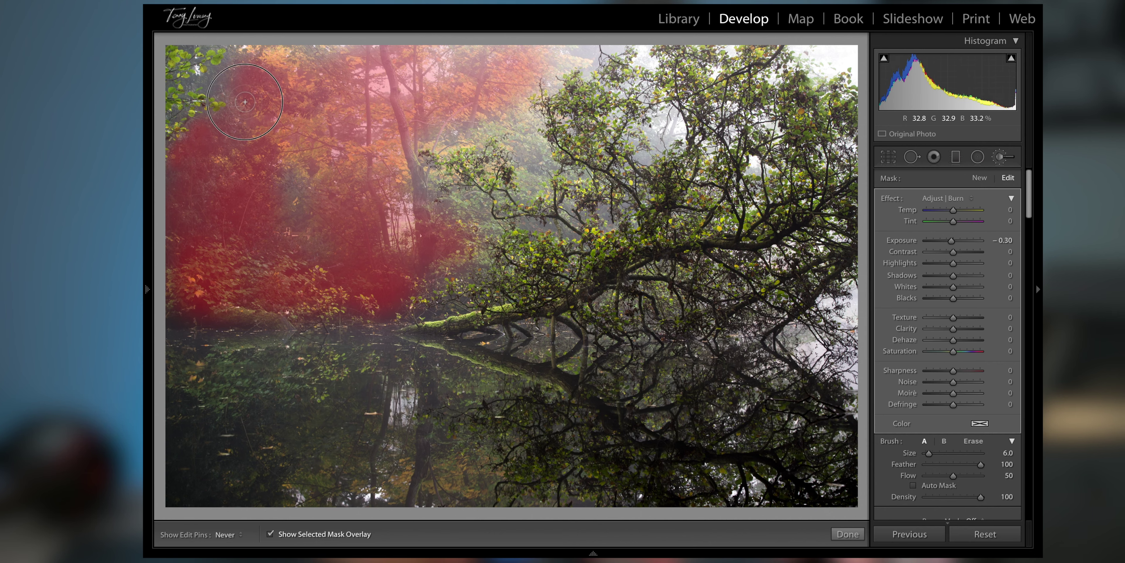
pyautogui.moveTo(367, 48)
pyautogui.mouseDown()
pyautogui.moveTo(546, 131)
pyautogui.moveTo(502, 139)
pyautogui.moveTo(548, 234)
pyautogui.mouseUp()
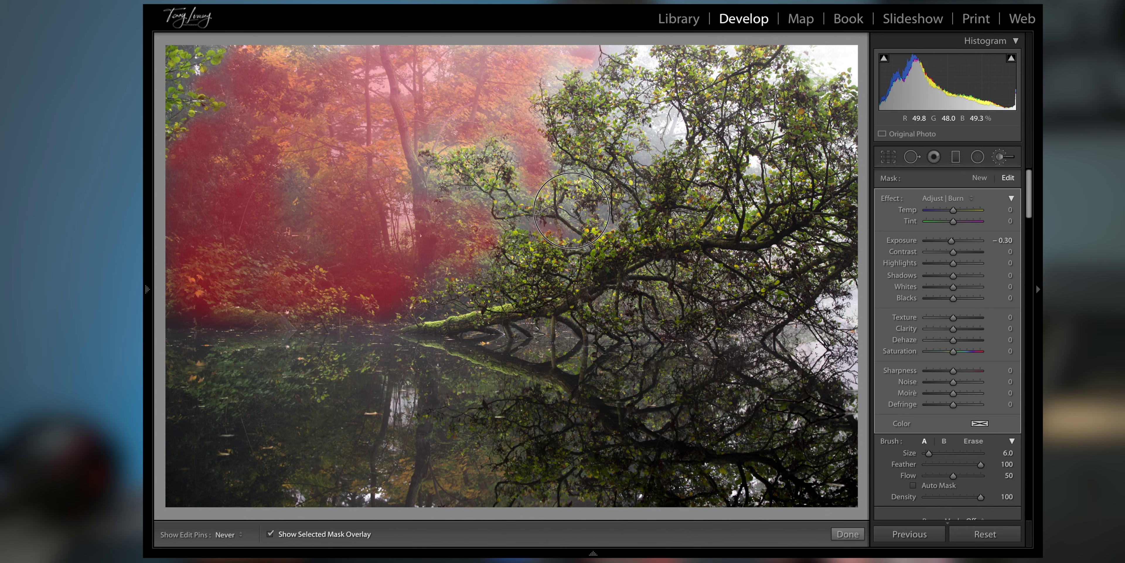
pyautogui.moveTo(678, 135)
pyautogui.mouseDown()
pyautogui.moveTo(674, 118)
pyautogui.moveTo(650, 129)
pyautogui.moveTo(662, 146)
pyautogui.moveTo(648, 156)
pyautogui.mouseUp()
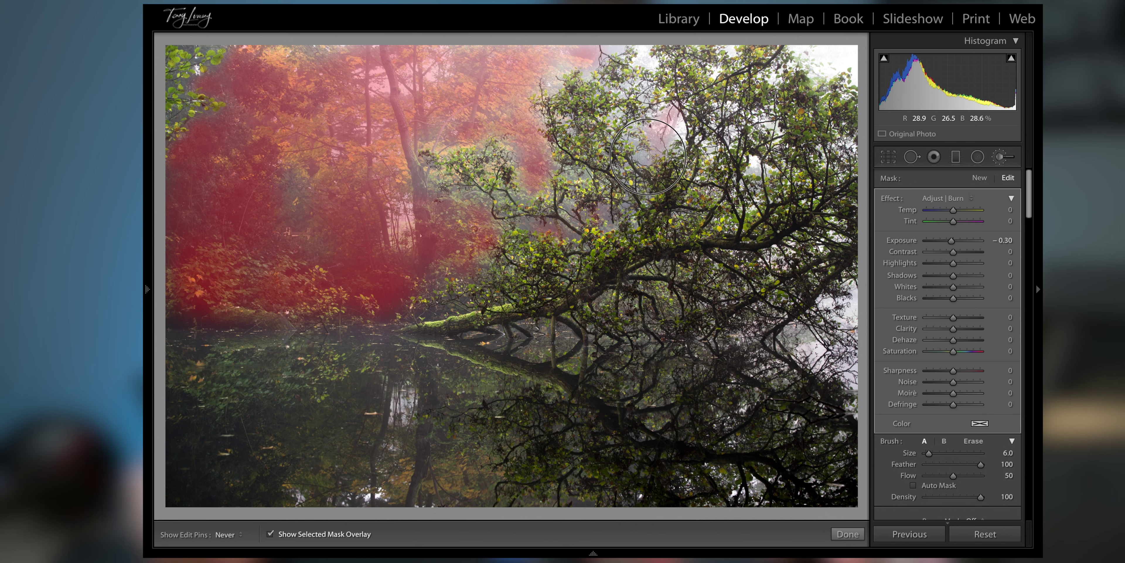
pyautogui.moveTo(640, 51); pyautogui.dragTo(655, 56)
pyautogui.moveTo(819, 50); pyautogui.dragTo(850, 59)
pyautogui.moveTo(849, 289); pyautogui.dragTo(832, 306)
pyautogui.press('[')
pyautogui.moveTo(753, 161); pyautogui.dragTo(760, 167)
pyautogui.moveTo(673, 120); pyautogui.dragTo(671, 135)
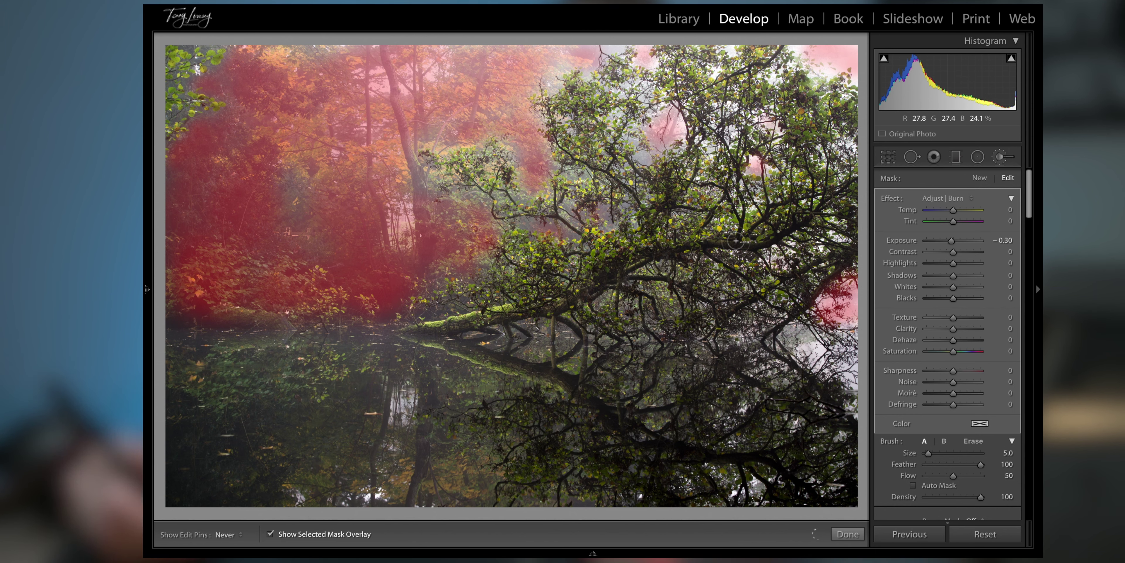
# Hide the overlay, reset the background mask's Exposure to 0, and set its Dehaze to -18, Texture to -38 and Clarity to -32
pyautogui.doubleClick(922, 238)
pyautogui.press('o')
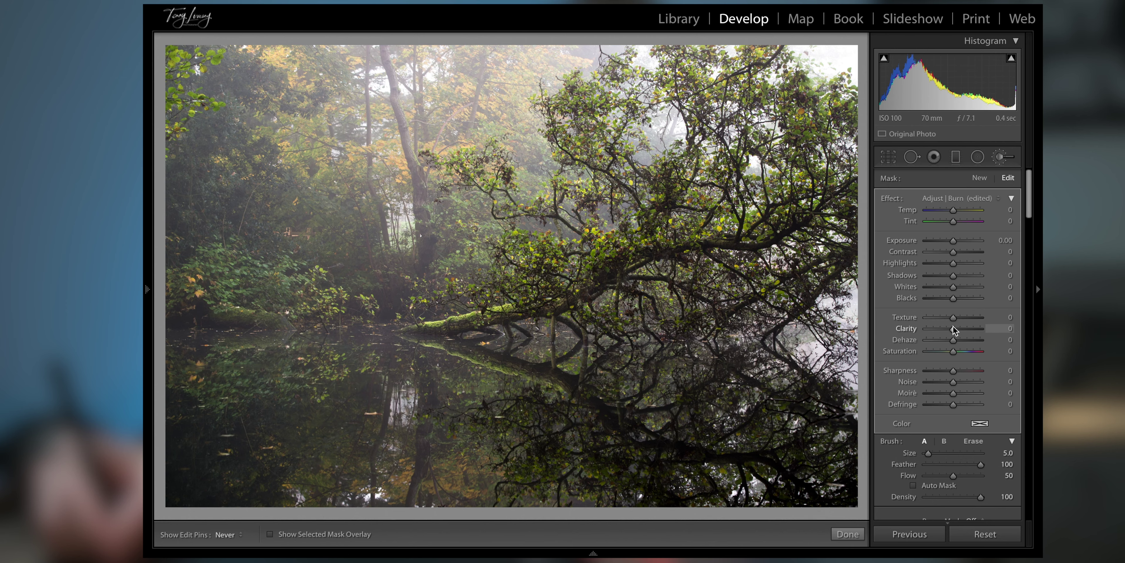
pyautogui.moveTo(953, 339); pyautogui.dragTo(950, 338)
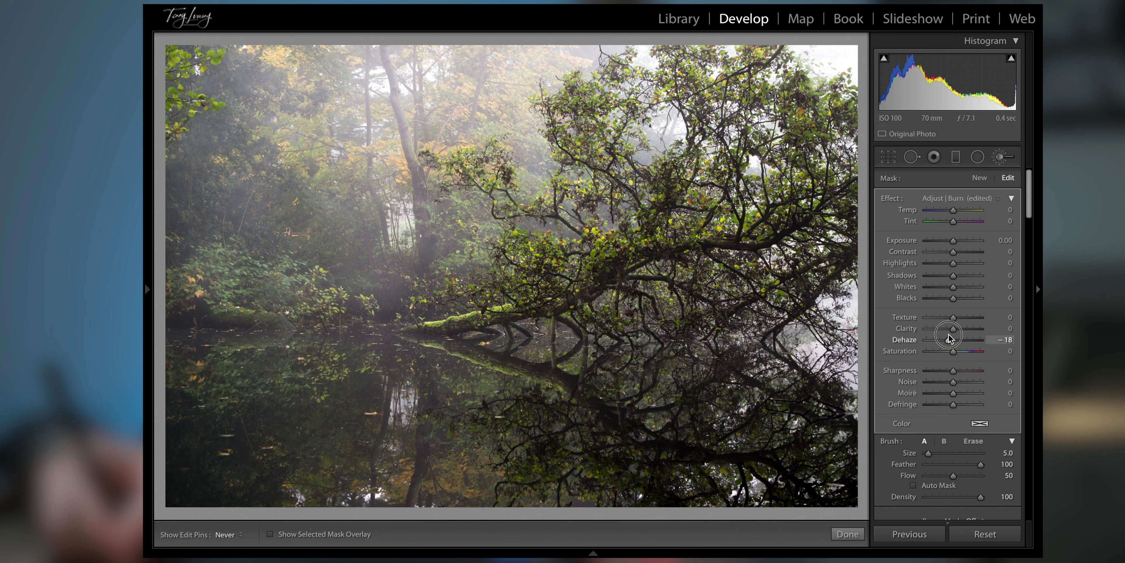
pyautogui.click(954, 318)
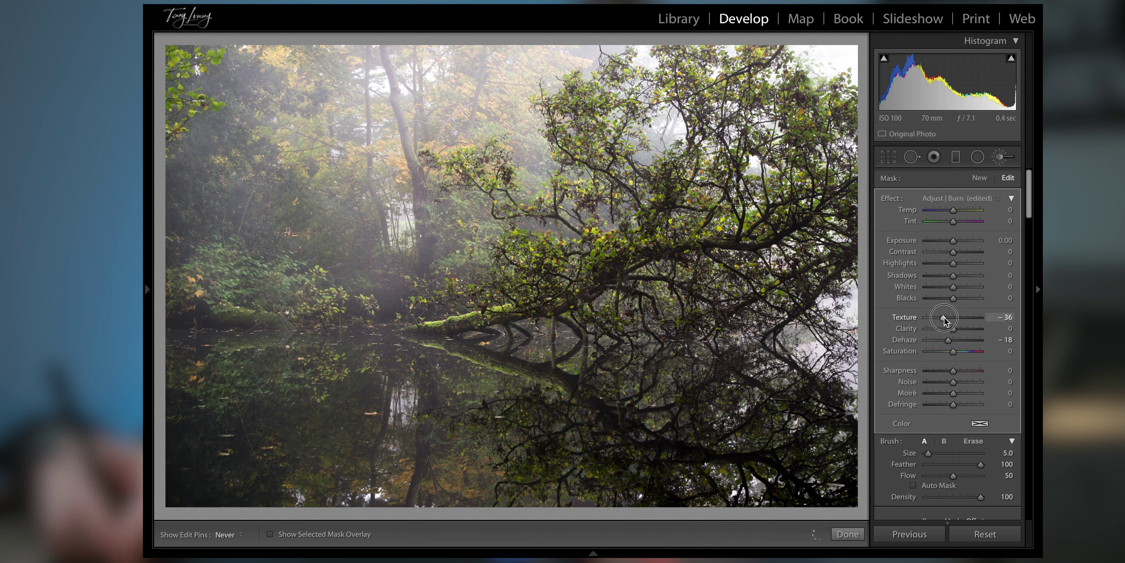
pyautogui.moveTo(950, 322); pyautogui.dragTo(957, 320)
pyautogui.moveTo(953, 328); pyautogui.dragTo(941, 330)
pyautogui.click(942, 331)
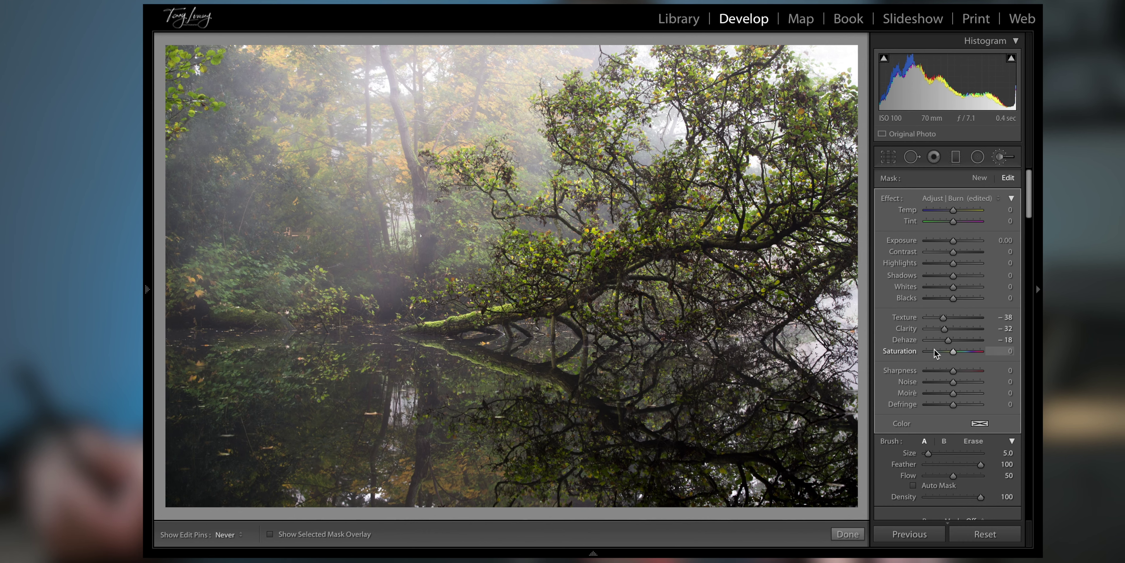
# Compare the unedited photo with the current edit, switching between the before and after views several times
pyautogui.press('\\')
pyautogui.press('\\')
pyautogui.press('\\')
pyautogui.press('\\')
pyautogui.press('\\')
pyautogui.press('\\')
pyautogui.press('\\')
pyautogui.press('\\')
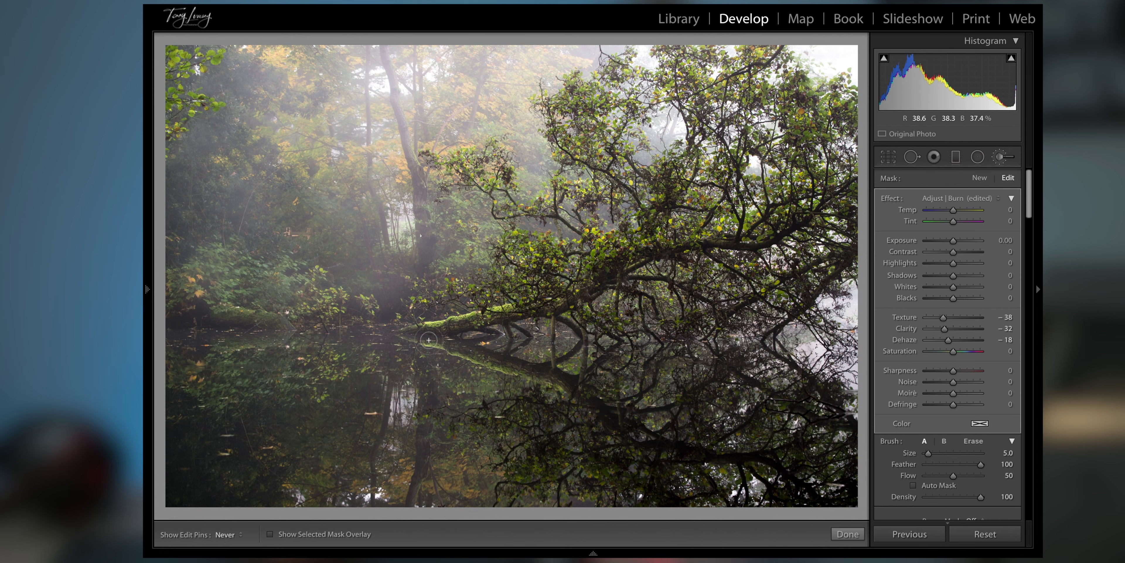
# Create a new brush mask and paint over the whole water surface with an enlarged brush, using the overlay as a guide and hiding it when done
pyautogui.click(980, 179)
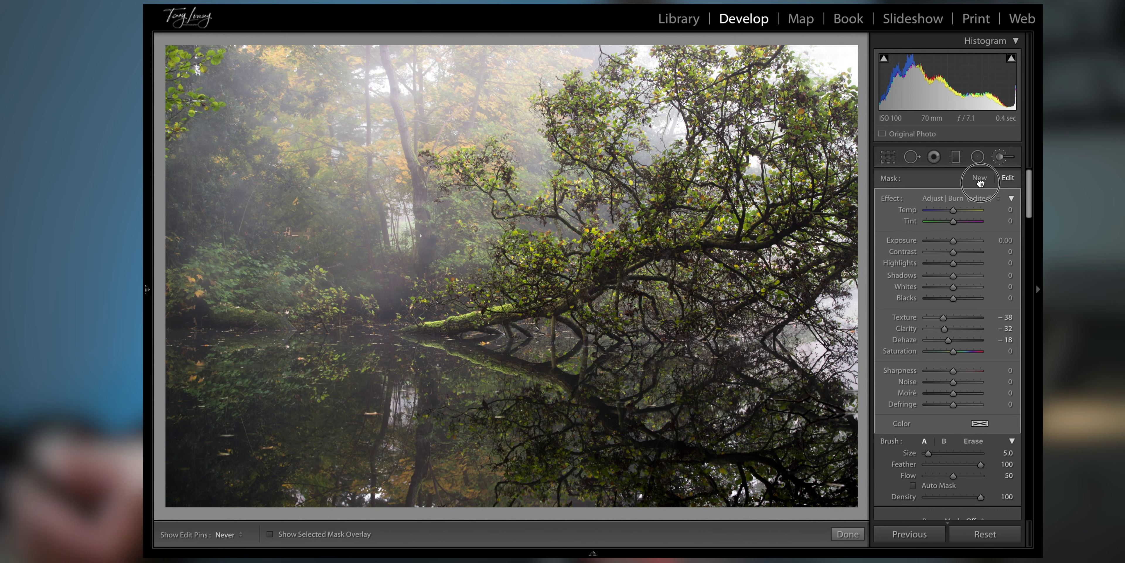
pyautogui.click(980, 179)
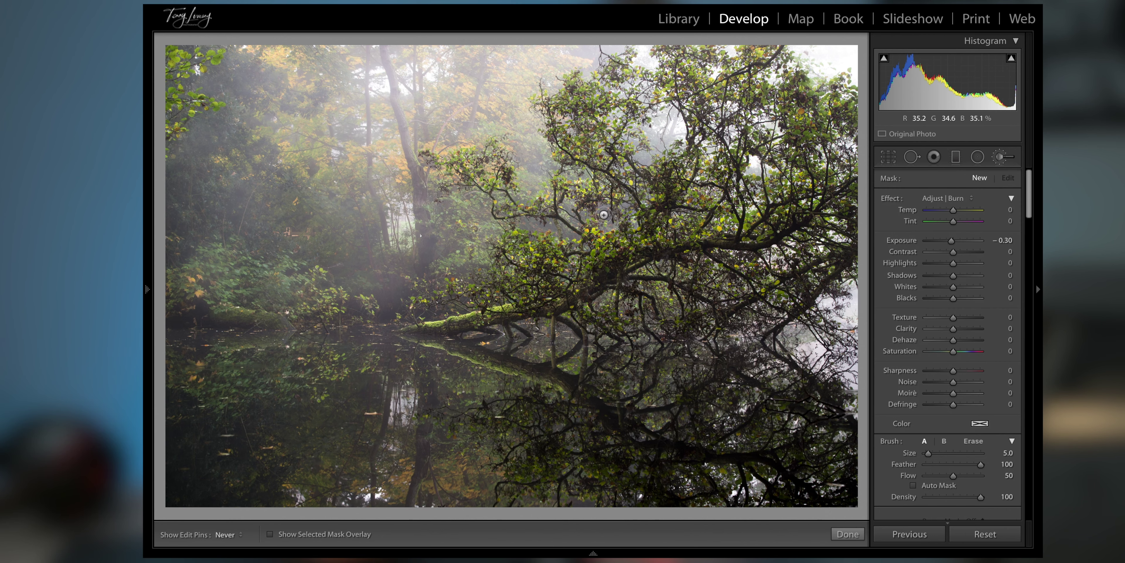
pyautogui.press(']')
pyautogui.press(']')
pyautogui.press(']')
pyautogui.moveTo(193, 344); pyautogui.dragTo(396, 341)
pyautogui.press(']')
pyautogui.press(']')
pyautogui.press(']')
pyautogui.press(']')
pyautogui.press(']')
pyautogui.moveTo(224, 389)
pyautogui.mouseDown()
pyautogui.moveTo(229, 462)
pyautogui.moveTo(334, 473)
pyautogui.moveTo(307, 407)
pyautogui.moveTo(439, 381)
pyautogui.moveTo(541, 476)
pyautogui.moveTo(763, 479)
pyautogui.moveTo(849, 501)
pyautogui.moveTo(836, 438)
pyautogui.moveTo(636, 416)
pyautogui.moveTo(676, 416)
pyautogui.moveTo(560, 421)
pyautogui.mouseUp()
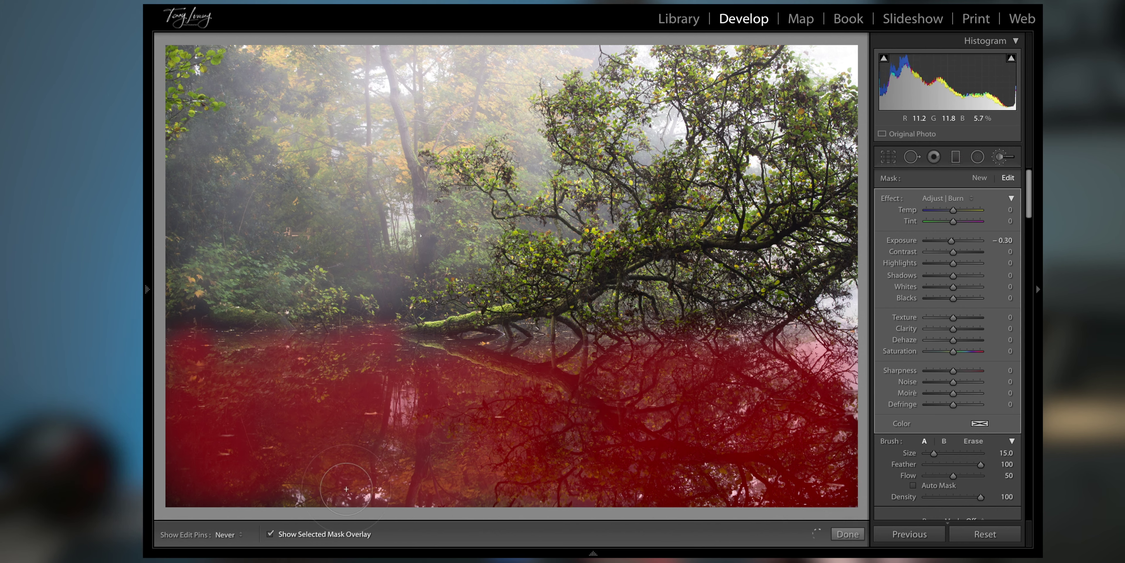
pyautogui.press('o')
pyautogui.scroll(-4, 635, 381)
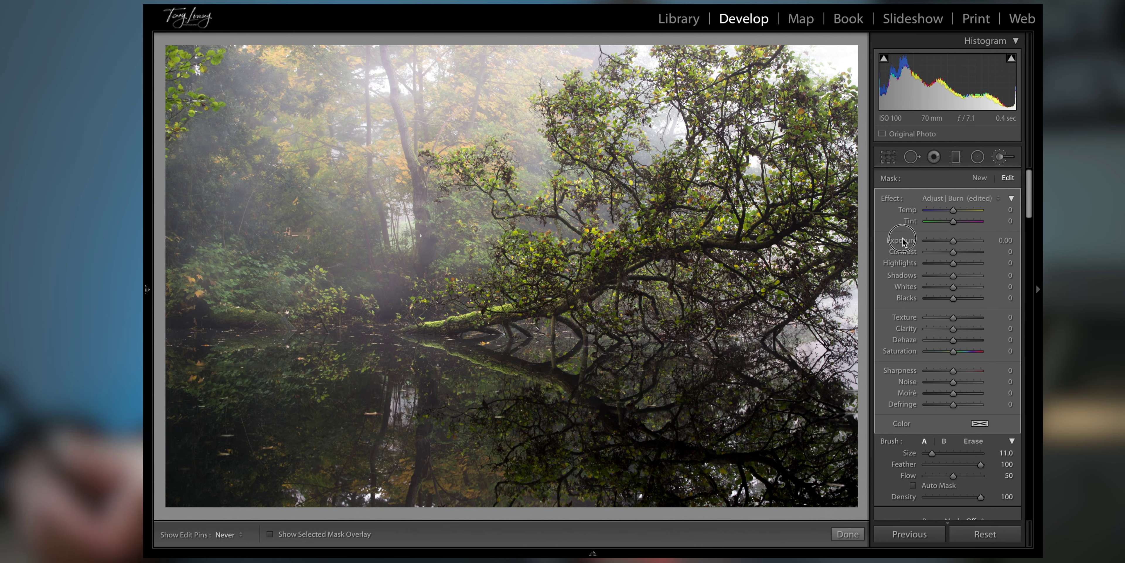
# Try raising the water mask's Exposure to 0.45, Texture to 37 and Clarity to 42 in turn, resetting each to 0
pyautogui.moveTo(956, 242); pyautogui.dragTo(965, 241)
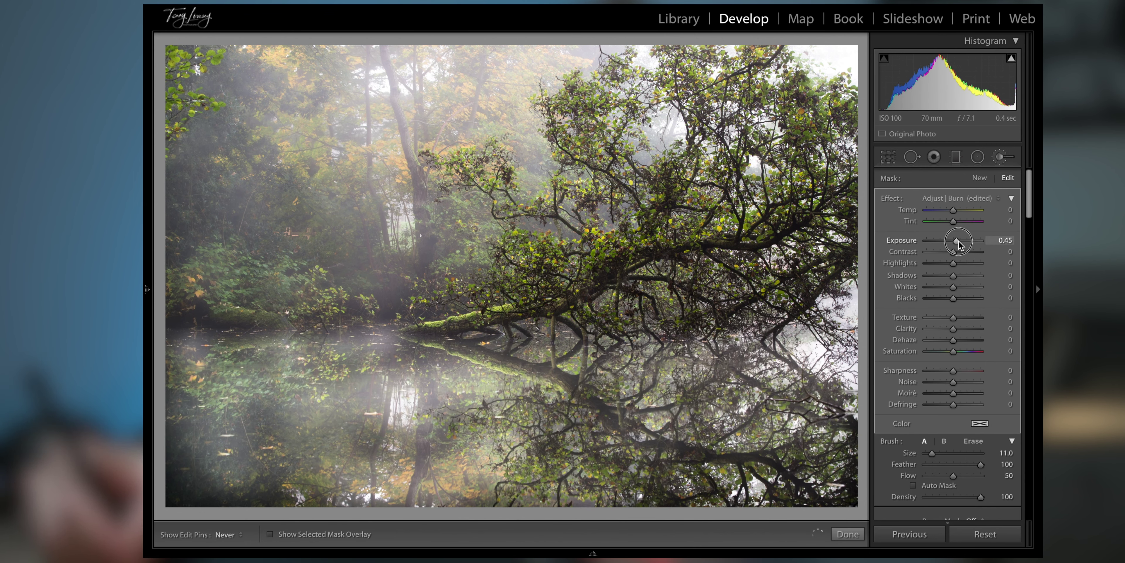
pyautogui.doubleClick(905, 241)
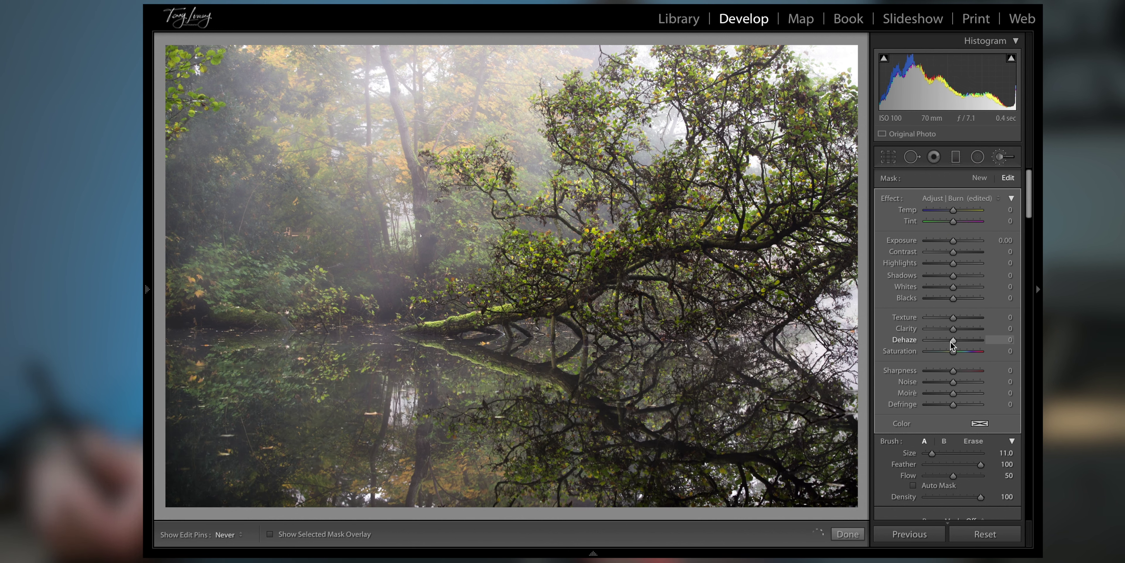
pyautogui.moveTo(954, 319)
pyautogui.mouseDown()
pyautogui.moveTo(942, 323)
pyautogui.moveTo(963, 323)
pyautogui.mouseUp()
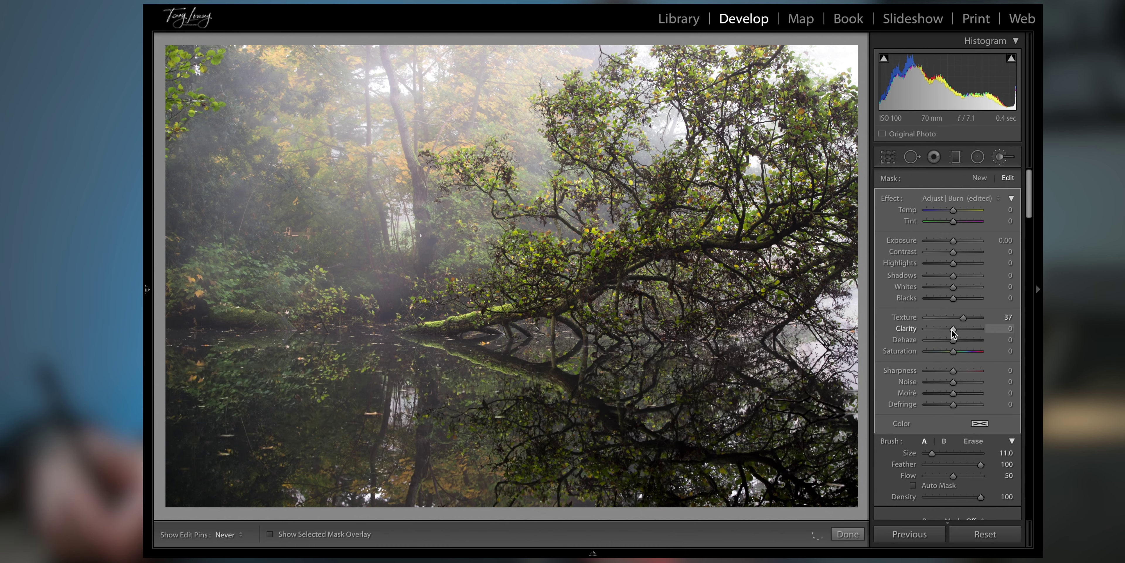
pyautogui.doubleClick(911, 318)
pyautogui.click(954, 330)
pyautogui.moveTo(954, 331)
pyautogui.mouseDown()
pyautogui.moveTo(940, 332)
pyautogui.moveTo(957, 335)
pyautogui.mouseUp()
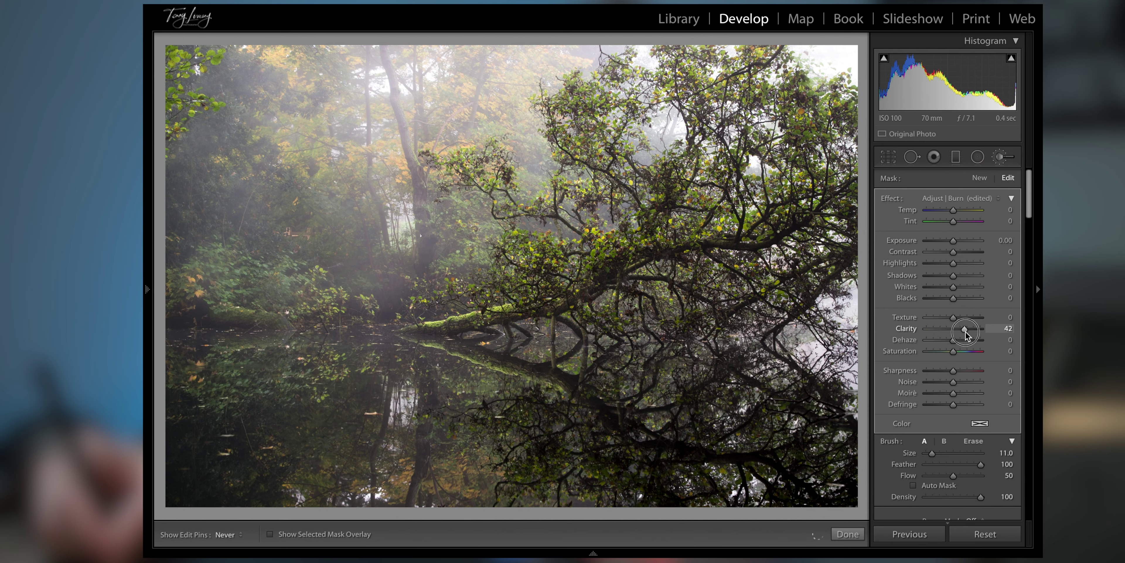
pyautogui.doubleClick(907, 329)
# Set the water mask's Dehaze to -17 and Saturation to -30, and compare the result with the unedited photo
pyautogui.moveTo(953, 340); pyautogui.dragTo(951, 345)
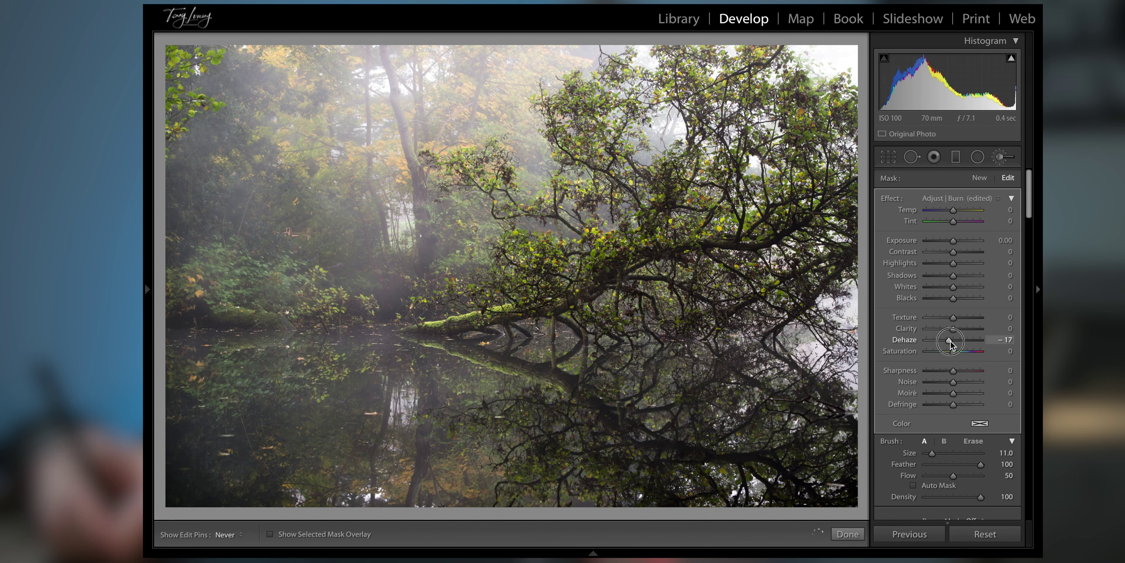
pyautogui.click(953, 352)
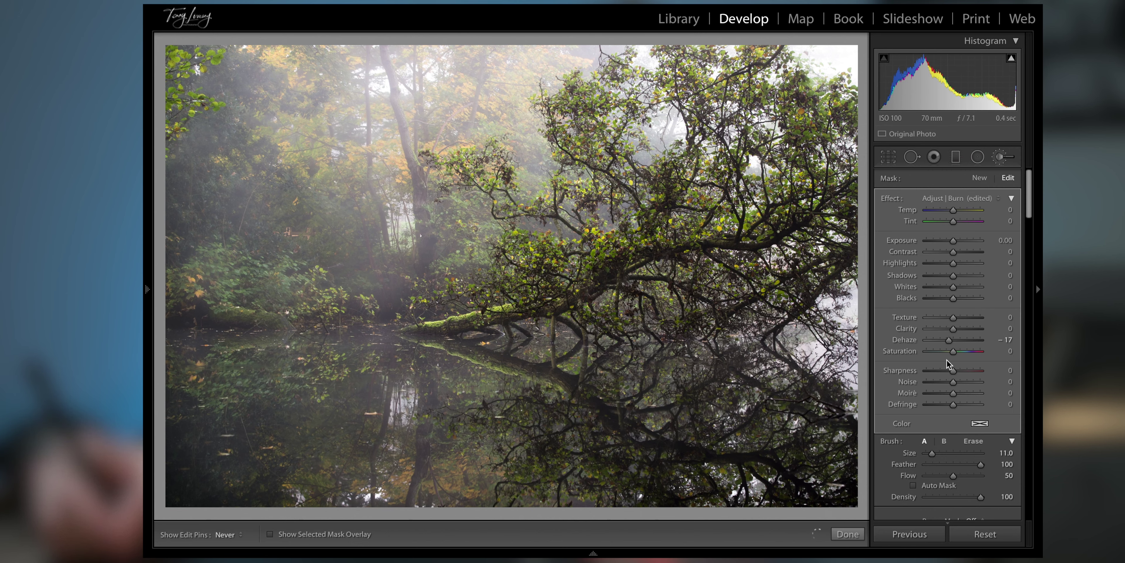
pyautogui.moveTo(944, 353); pyautogui.dragTo(980, 358)
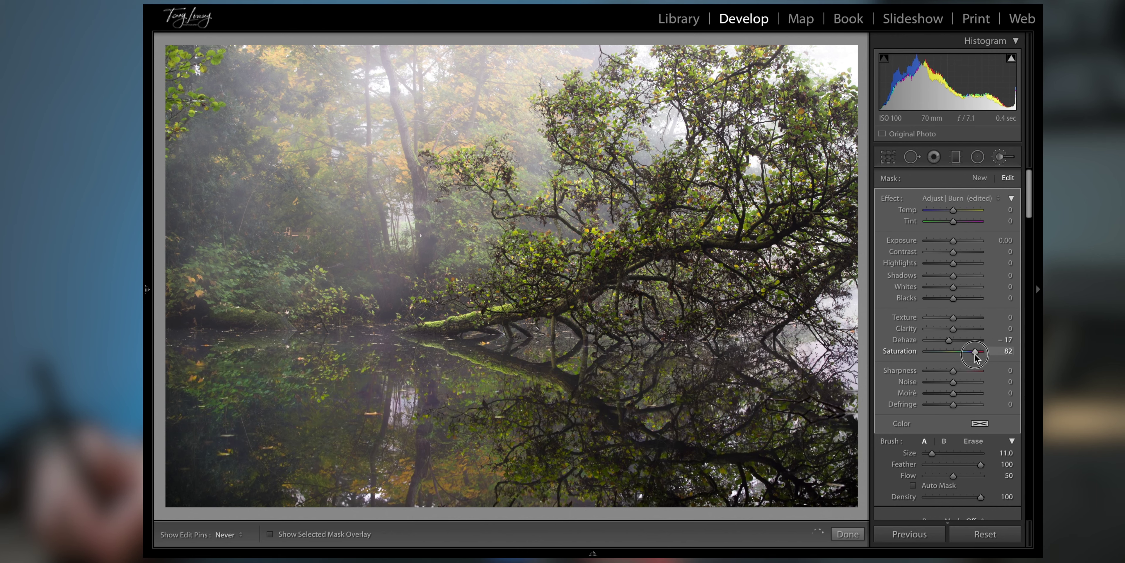
pyautogui.moveTo(976, 357); pyautogui.dragTo(943, 359)
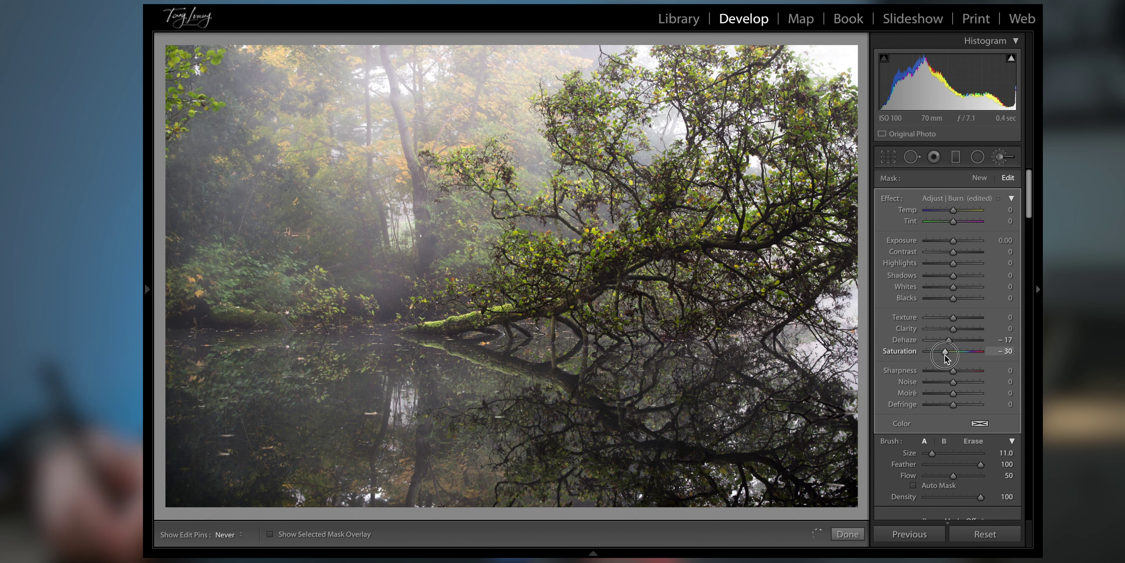
pyautogui.moveTo(944, 354); pyautogui.dragTo(941, 357)
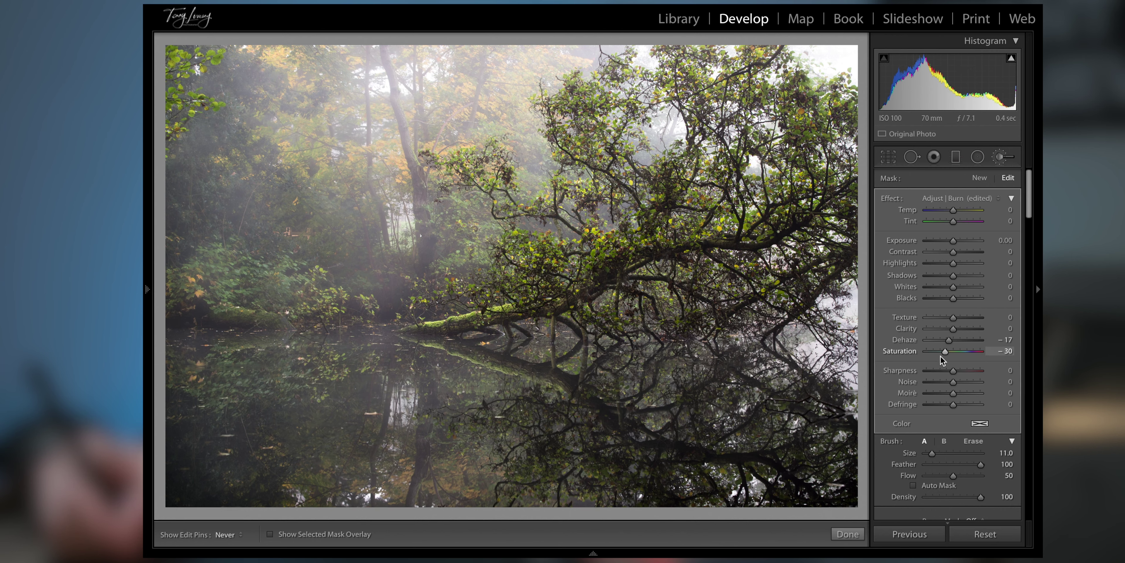
pyautogui.press('\\')
pyautogui.press('\\')
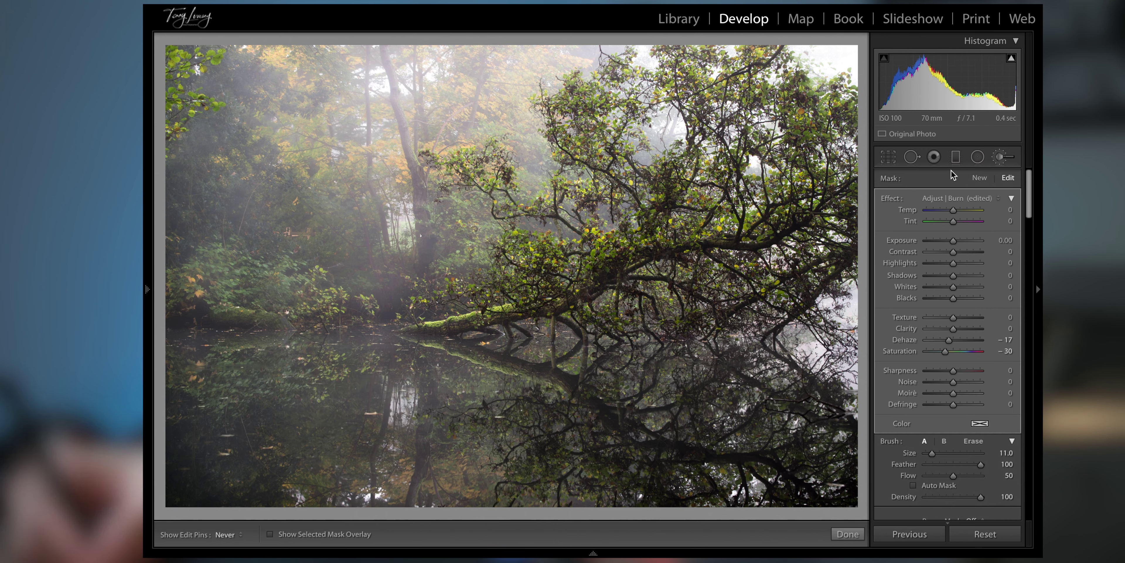
# Add a Graduated Filter covering the water up to the waterline, with Exposure 0 and Temp 31
pyautogui.click(955, 159)
pyautogui.moveTo(505, 366); pyautogui.dragTo(507, 341)
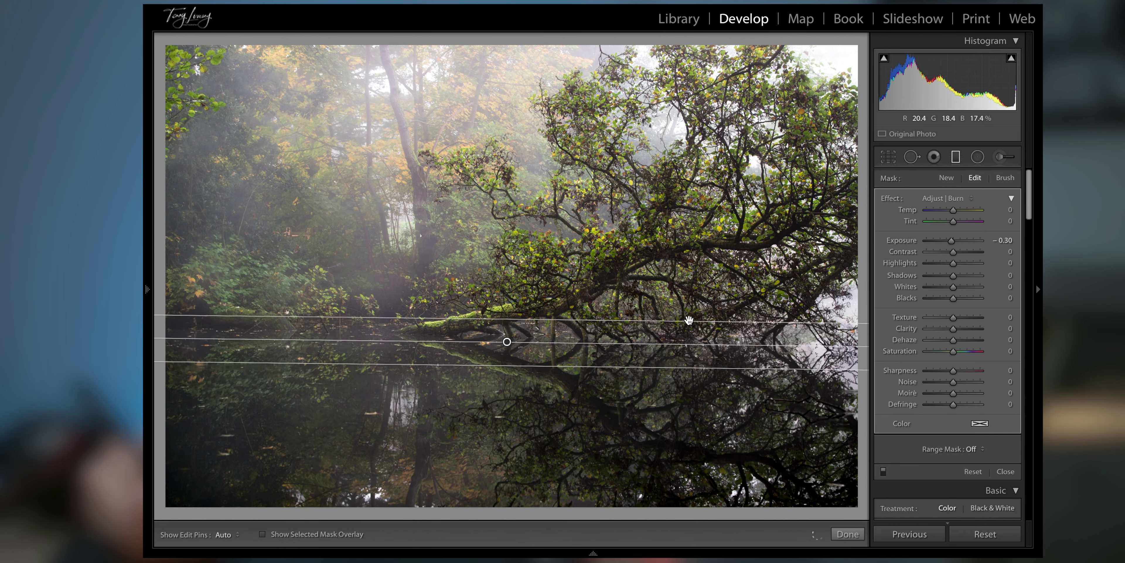
pyautogui.moveTo(952, 240); pyautogui.dragTo(962, 214)
pyautogui.click(954, 212)
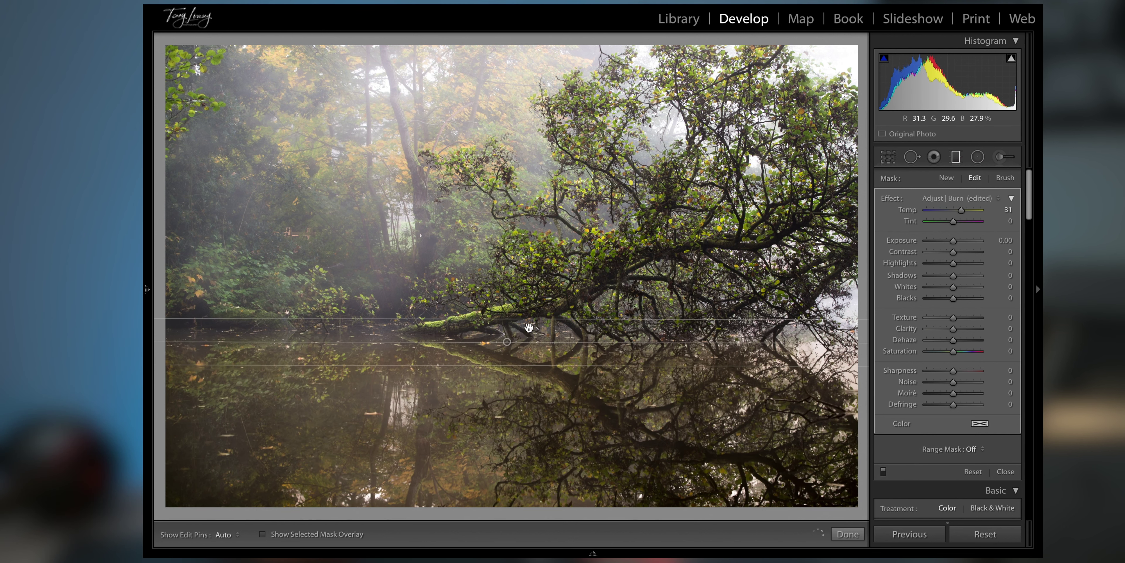
# Widen the water gradient's transition upward, tilt it slightly to follow the waterline, and set its Temp to 18
pyautogui.moveTo(507, 322); pyautogui.dragTo(508, 308)
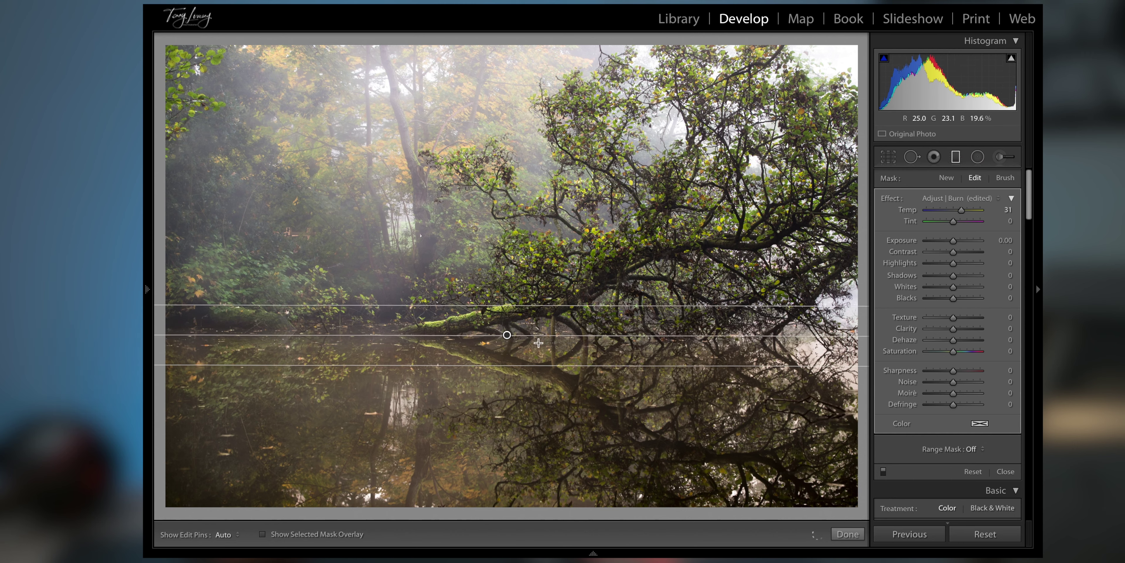
pyautogui.moveTo(821, 336); pyautogui.dragTo(811, 339)
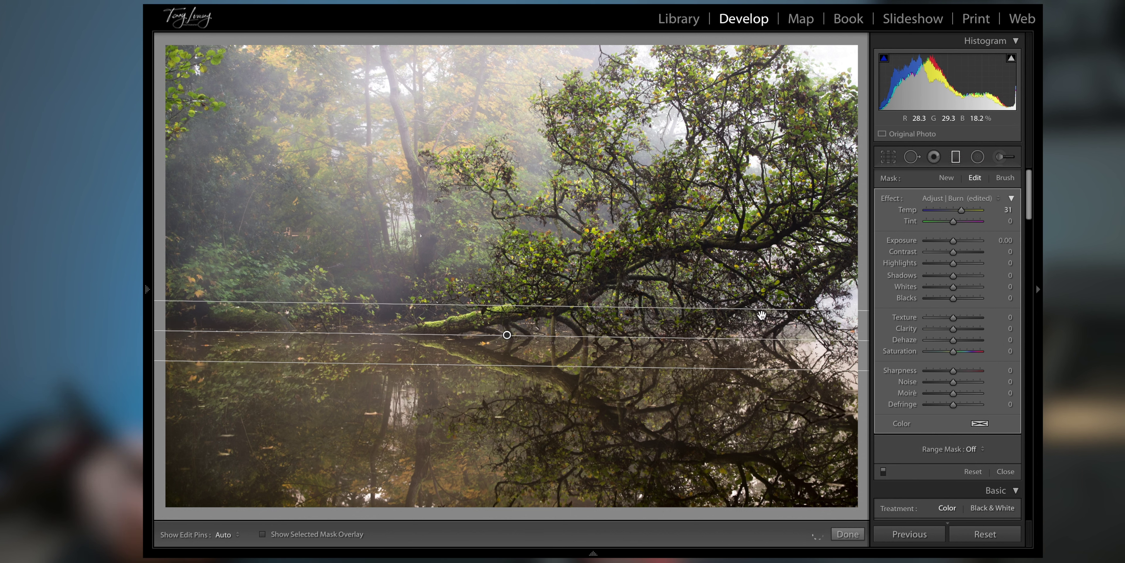
pyautogui.click(962, 211)
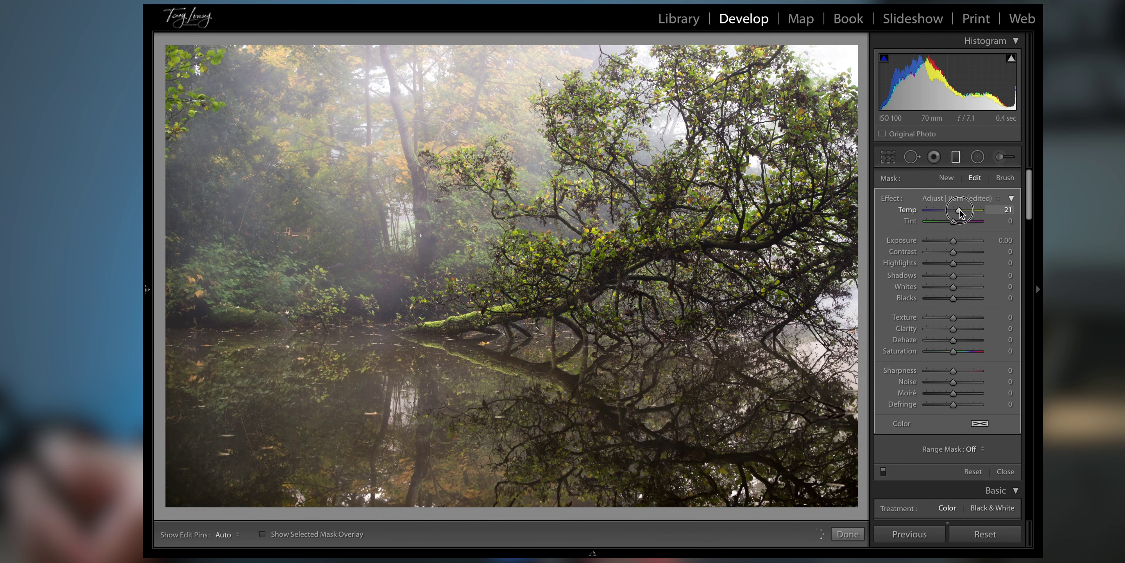
pyautogui.moveTo(960, 211); pyautogui.dragTo(958, 211)
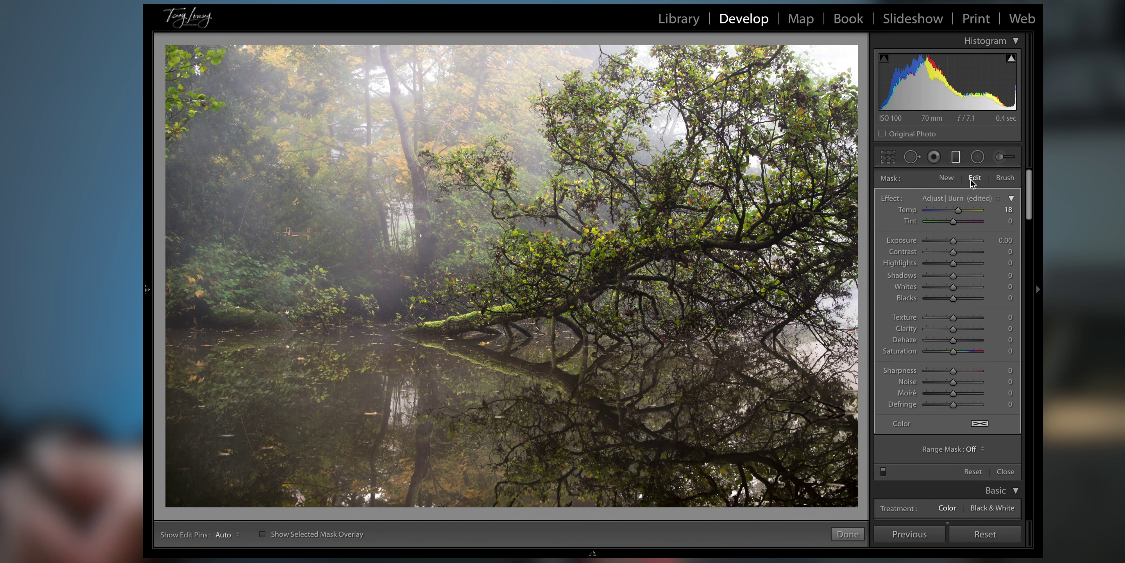
# Add a diagonal Graduated Filter over the misty background, temporarily drop its Exposure to reveal coverage, and extend it towards the water
pyautogui.click(946, 177)
pyautogui.moveTo(535, 220); pyautogui.dragTo(468, 187)
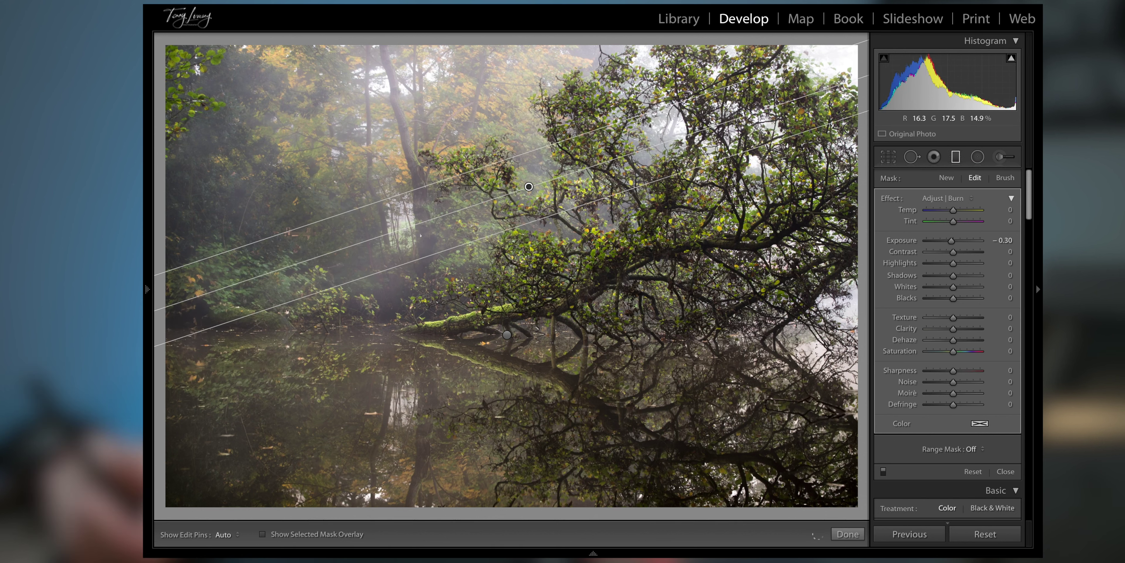
pyautogui.moveTo(952, 240); pyautogui.dragTo(934, 241)
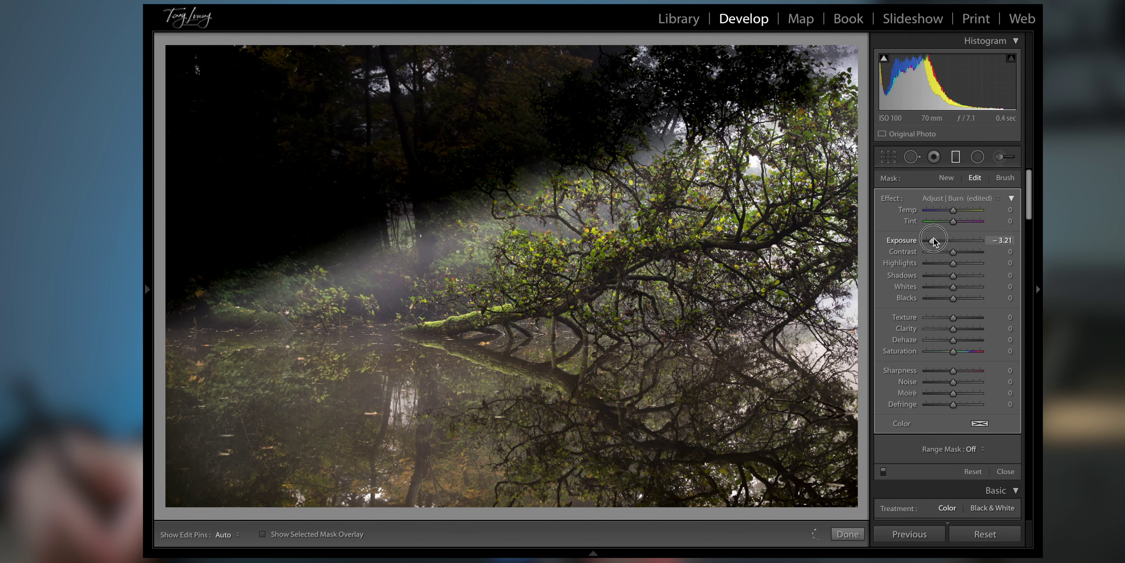
pyautogui.moveTo(533, 187); pyautogui.dragTo(557, 203)
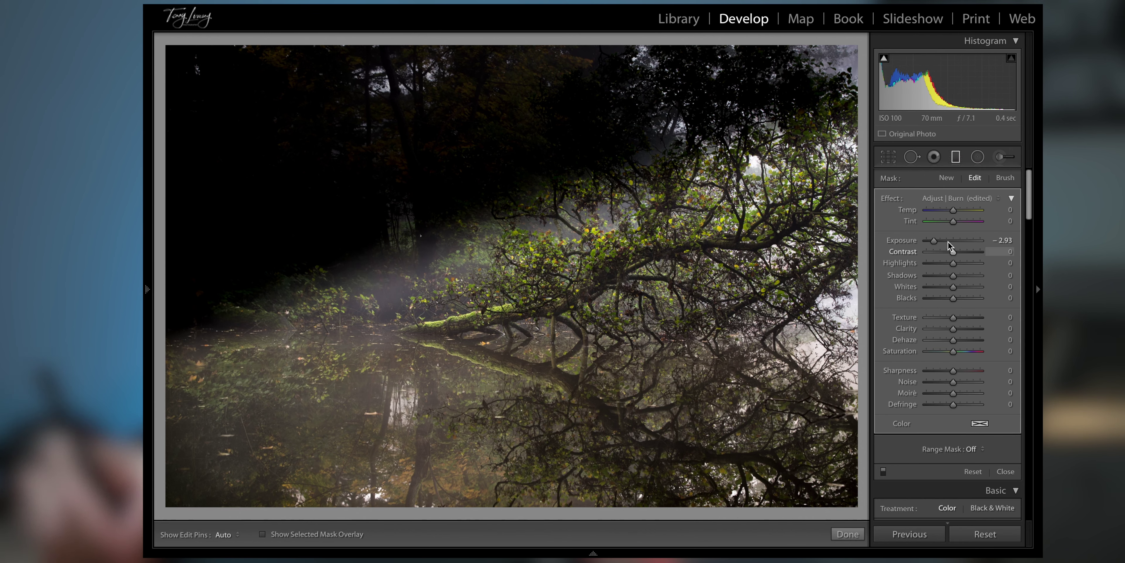
# Set the background gradient's Exposure to 0.21 and Saturation to 31, finish it, and compare the result with the unedited photo
pyautogui.doubleClick(915, 239)
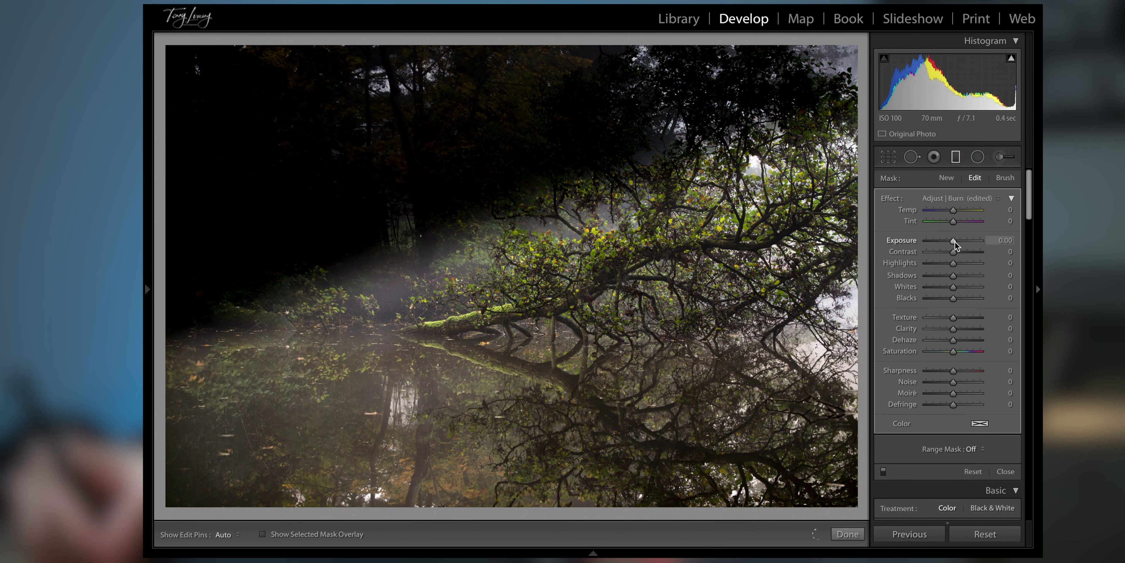
pyautogui.moveTo(955, 241); pyautogui.dragTo(954, 243)
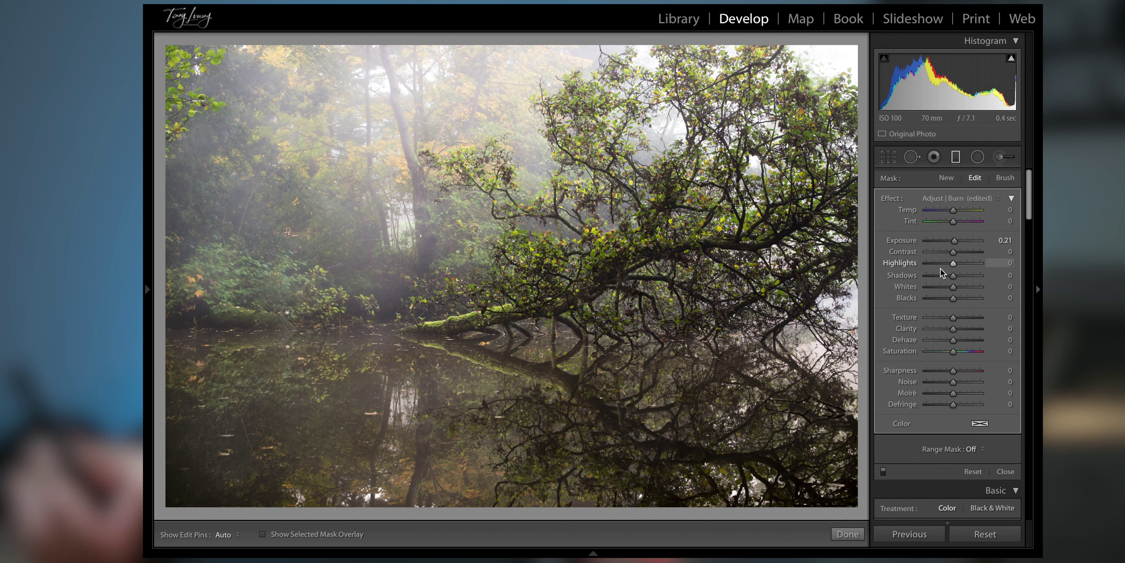
pyautogui.moveTo(953, 211); pyautogui.dragTo(953, 212)
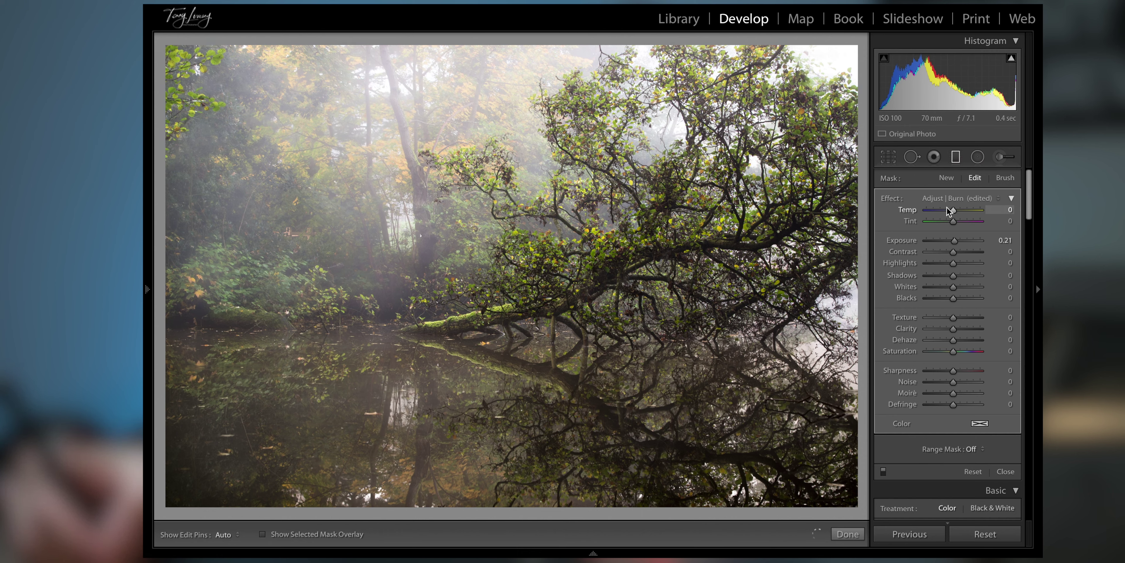
pyautogui.moveTo(956, 352); pyautogui.dragTo(962, 354)
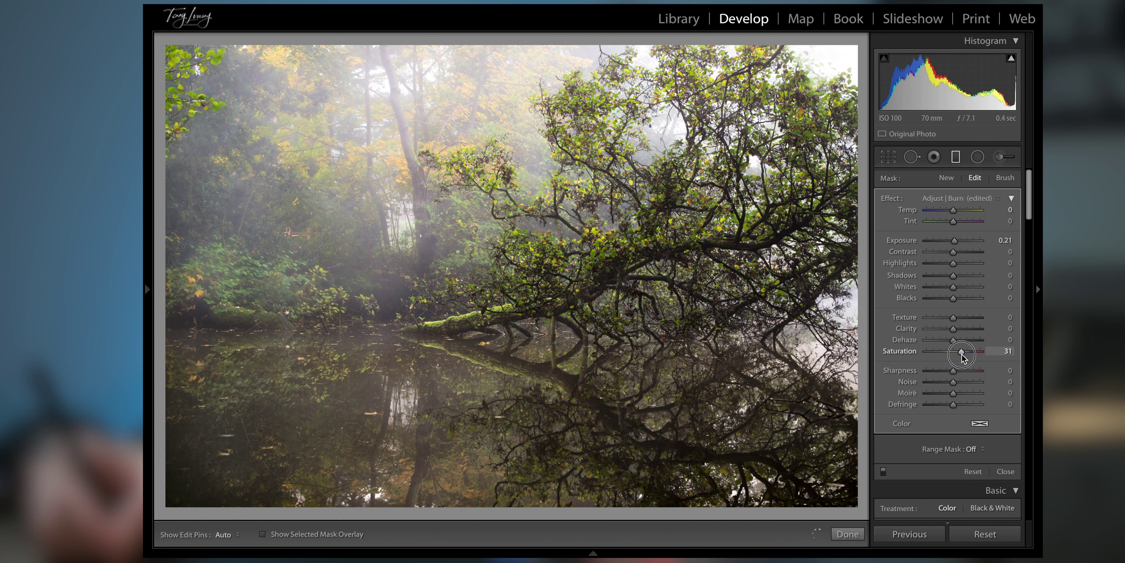
pyautogui.moveTo(962, 354); pyautogui.dragTo(962, 354)
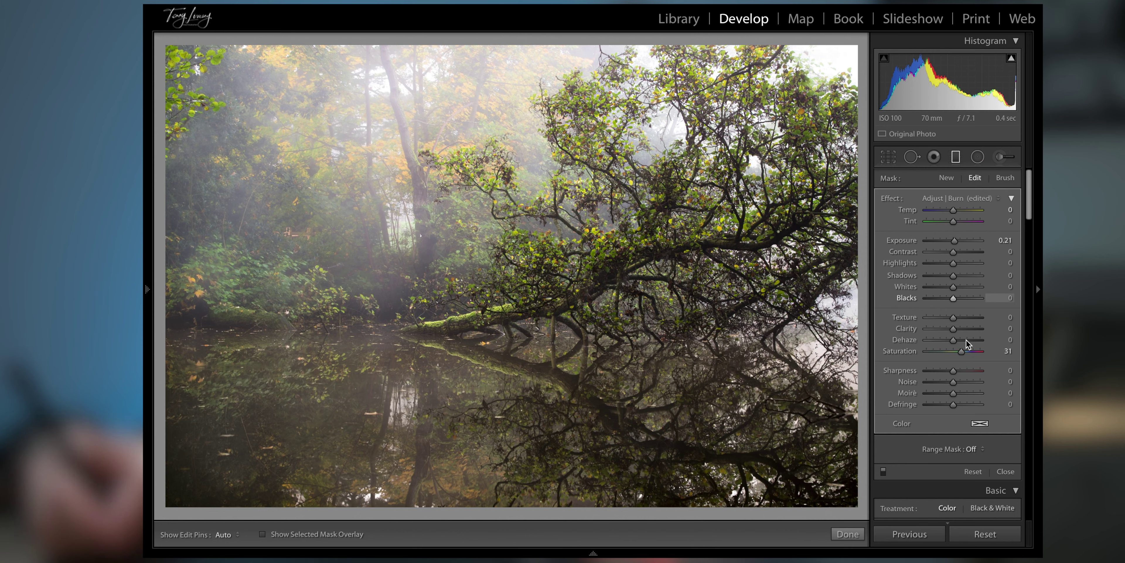
pyautogui.click(960, 160)
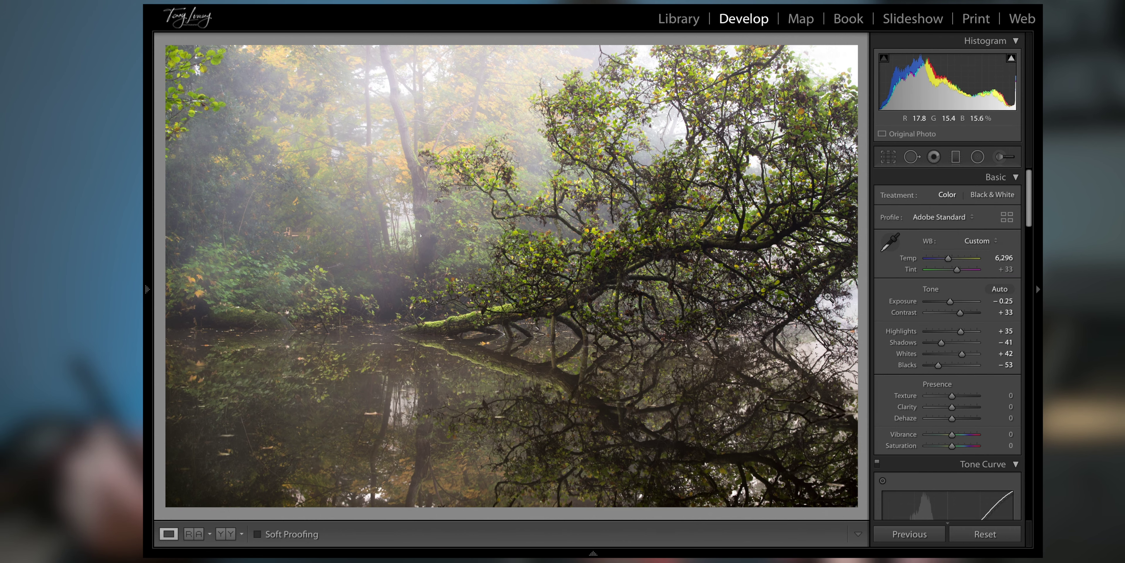
pyautogui.press('\\')
pyautogui.press('\\')
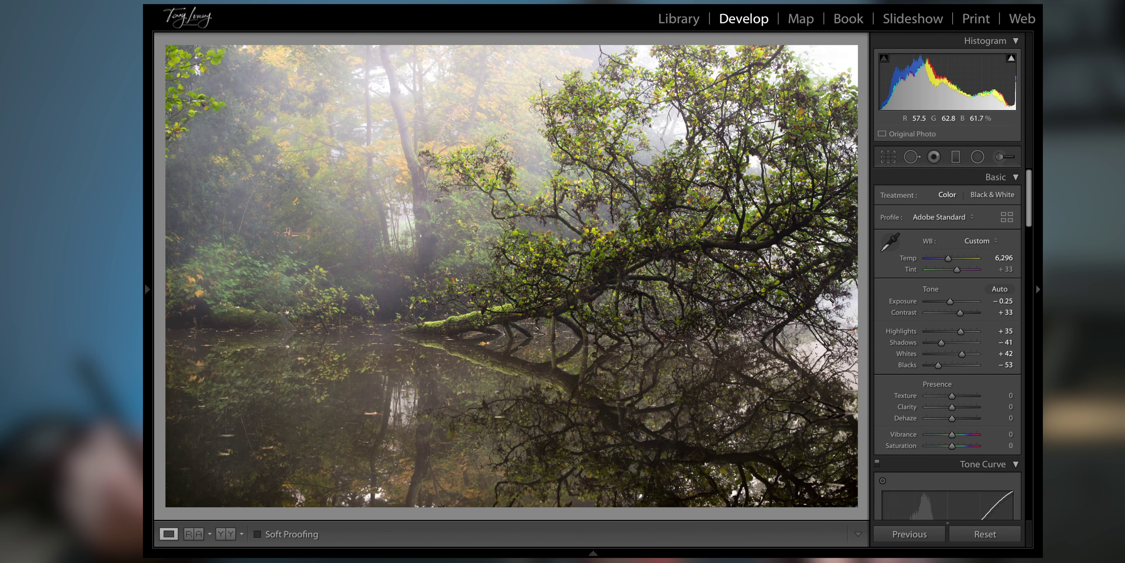
pyautogui.press('\\')
pyautogui.press('\\')
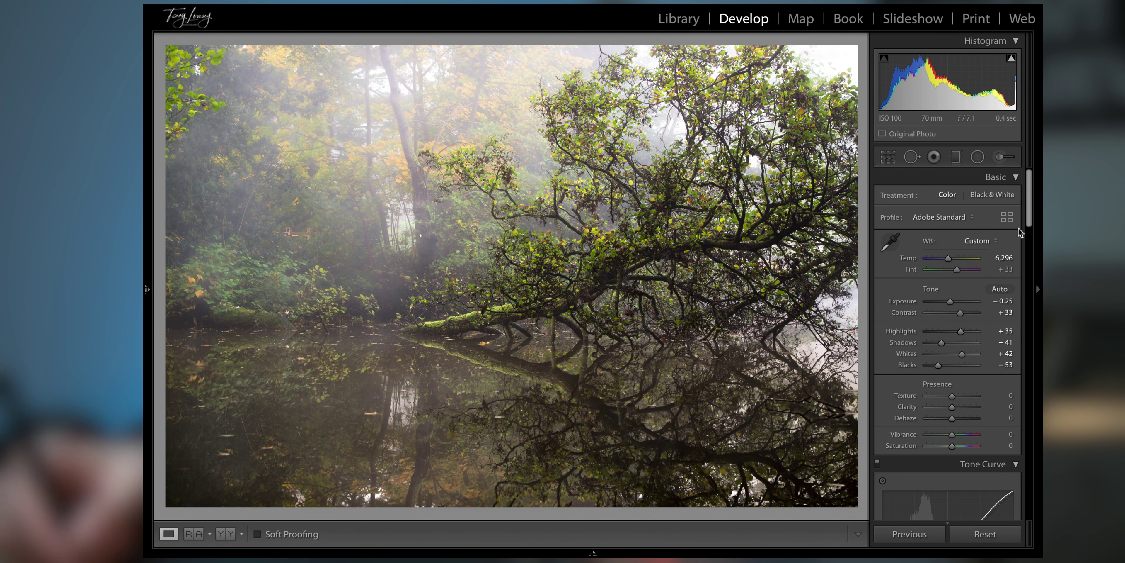
# Enable Remove Chromatic Aberration and apply a Highlight Priority post-crop vignette with Amount -6
pyautogui.moveTo(1025, 221); pyautogui.dragTo(1027, 419)
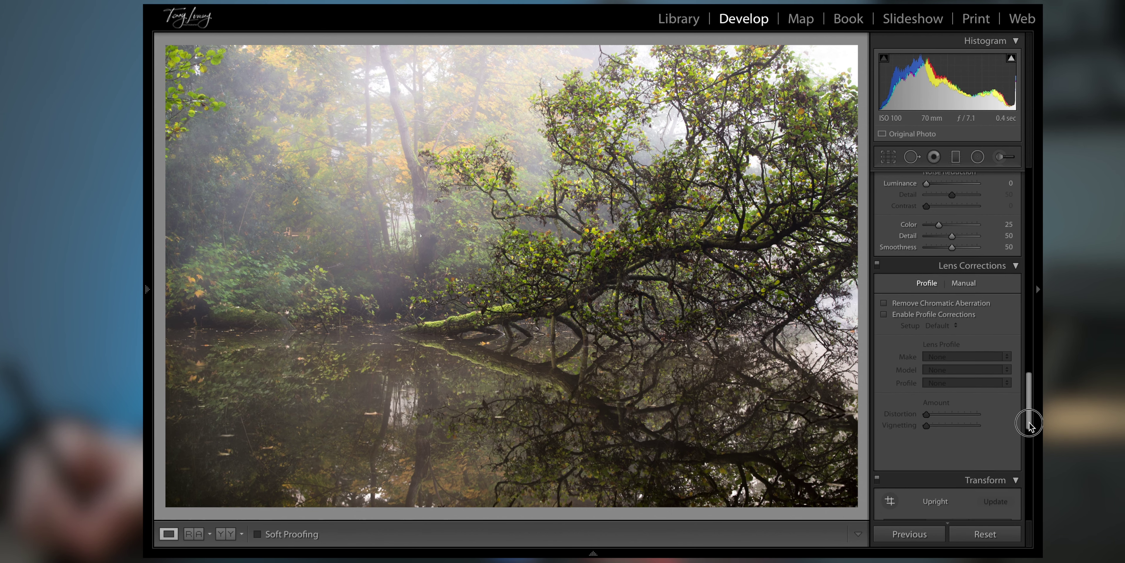
pyautogui.click(969, 297)
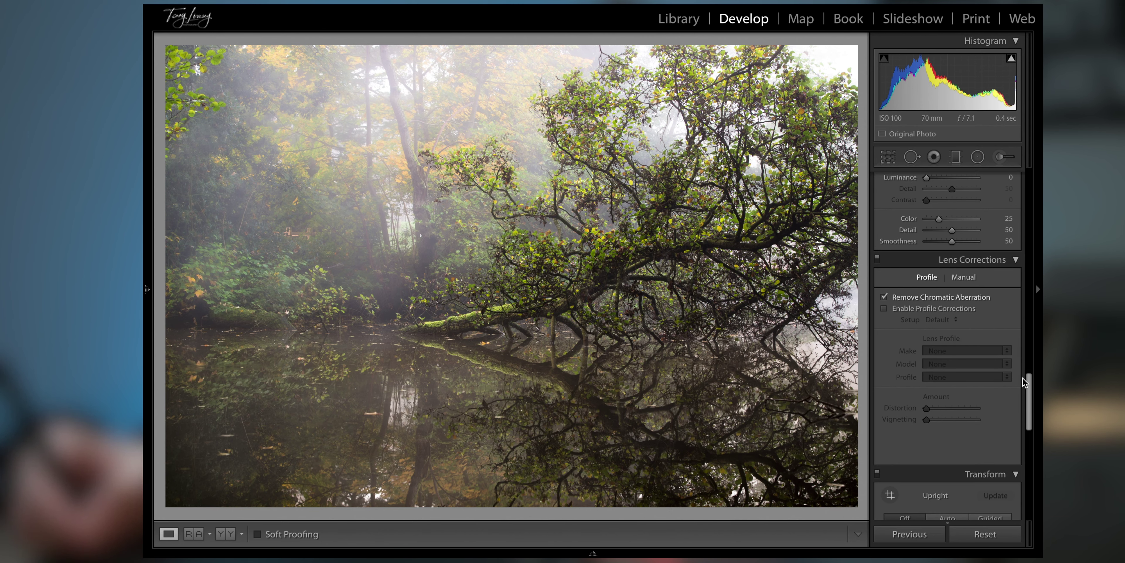
pyautogui.moveTo(1030, 406); pyautogui.dragTo(1018, 460)
pyautogui.scroll(-5, 1018, 460)
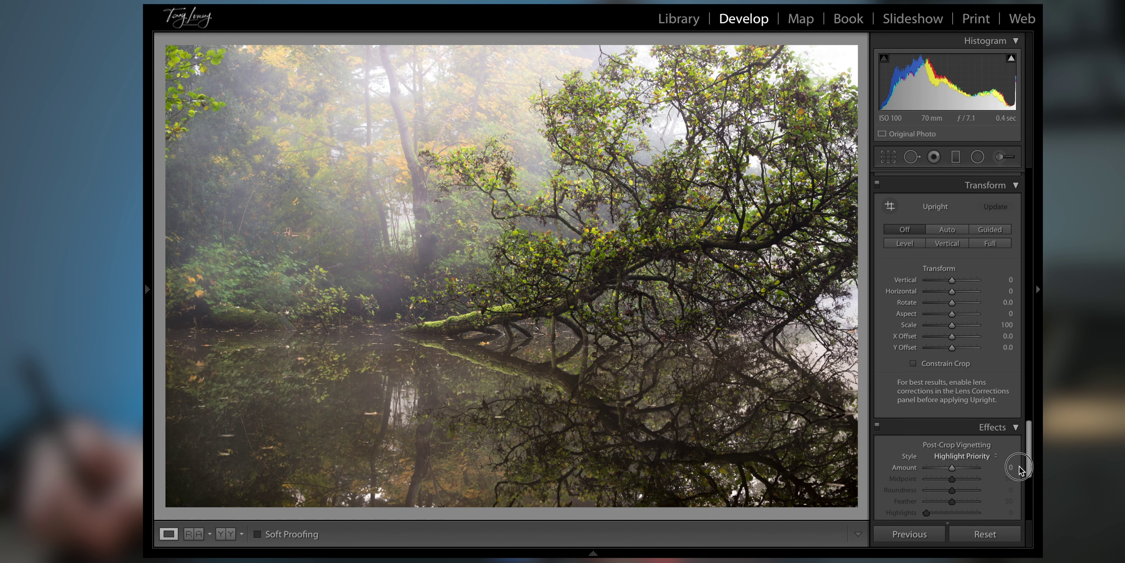
pyautogui.moveTo(951, 361)
pyautogui.mouseDown()
pyautogui.moveTo(960, 366)
pyautogui.moveTo(952, 366)
pyautogui.mouseUp()
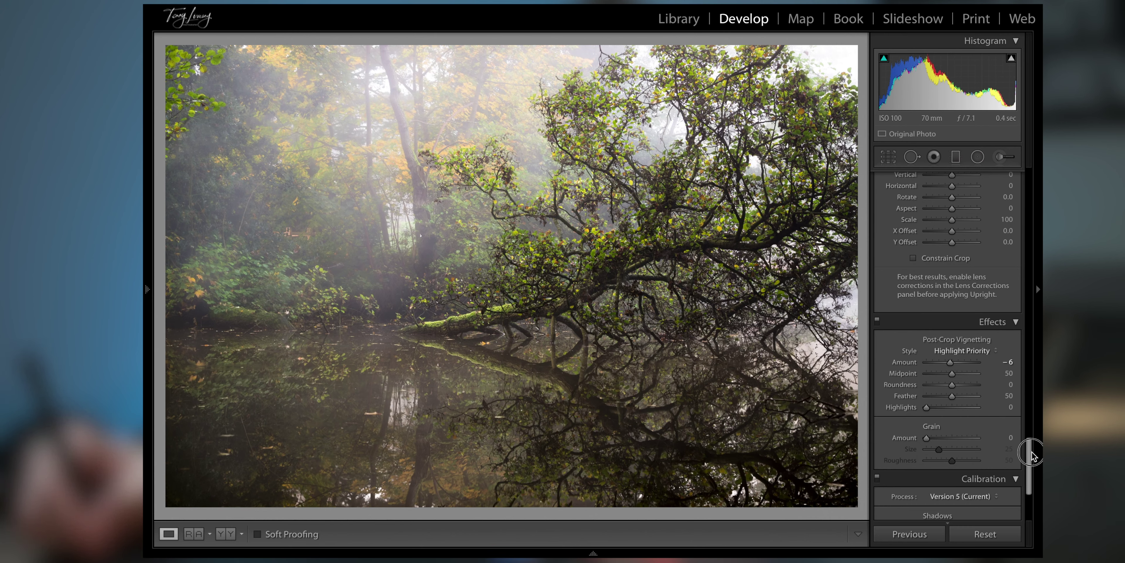
# Create a brush mask with Exposure 0.60 and paint at size 8 across the bright leaves in the middle of the tree
pyautogui.moveTo(1032, 449); pyautogui.dragTo(1030, 172)
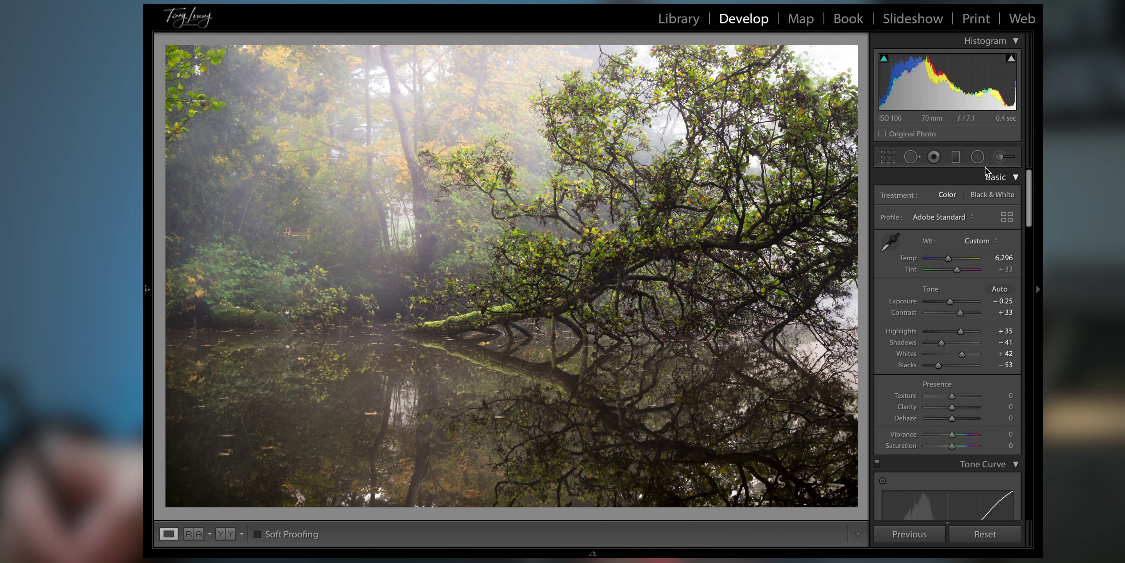
pyautogui.click(1002, 156)
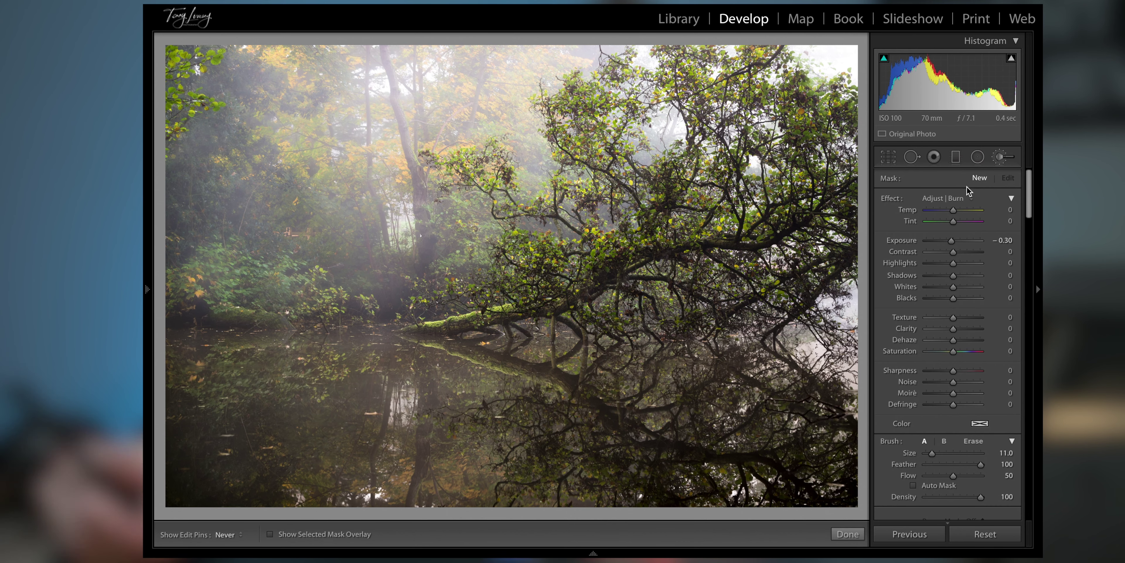
pyautogui.press('[')
pyautogui.press('[')
pyautogui.press('[')
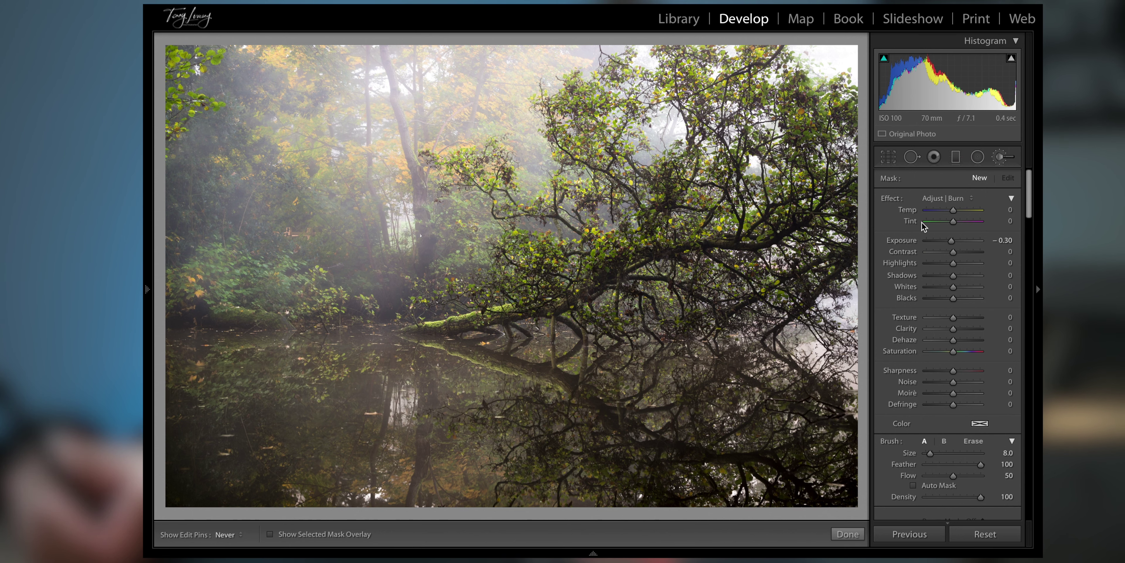
pyautogui.click(950, 241)
pyautogui.moveTo(955, 242); pyautogui.dragTo(957, 241)
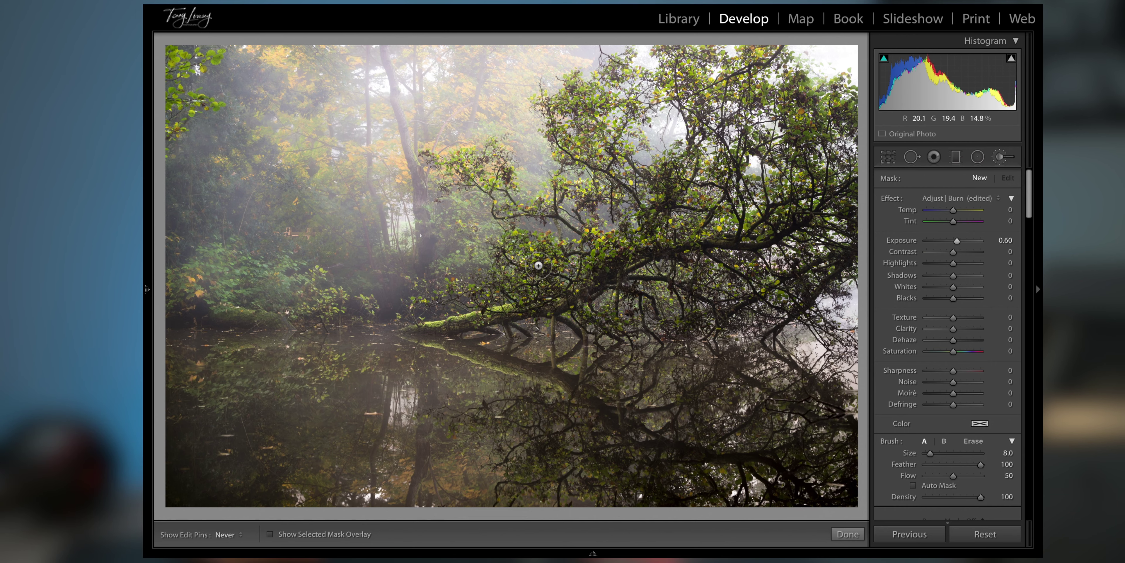
pyautogui.moveTo(524, 251)
pyautogui.mouseDown()
pyautogui.moveTo(553, 262)
pyautogui.moveTo(604, 249)
pyautogui.mouseUp()
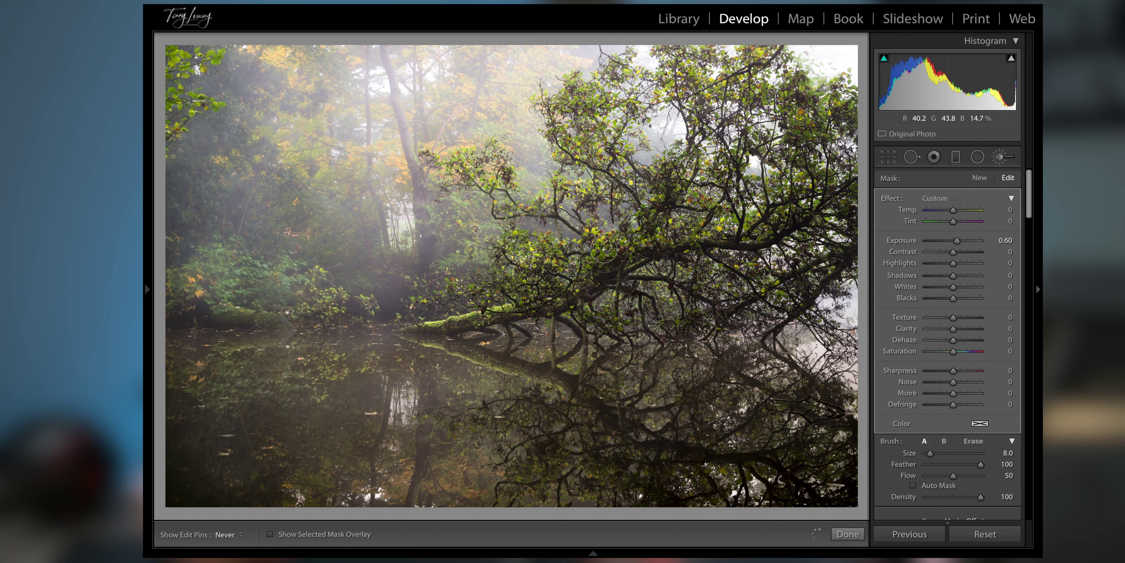
# Extend the leaf mask along the adjoining branches at brush size 5, and set its Exposure to 0.77
pyautogui.scroll(-3, 601, 246)
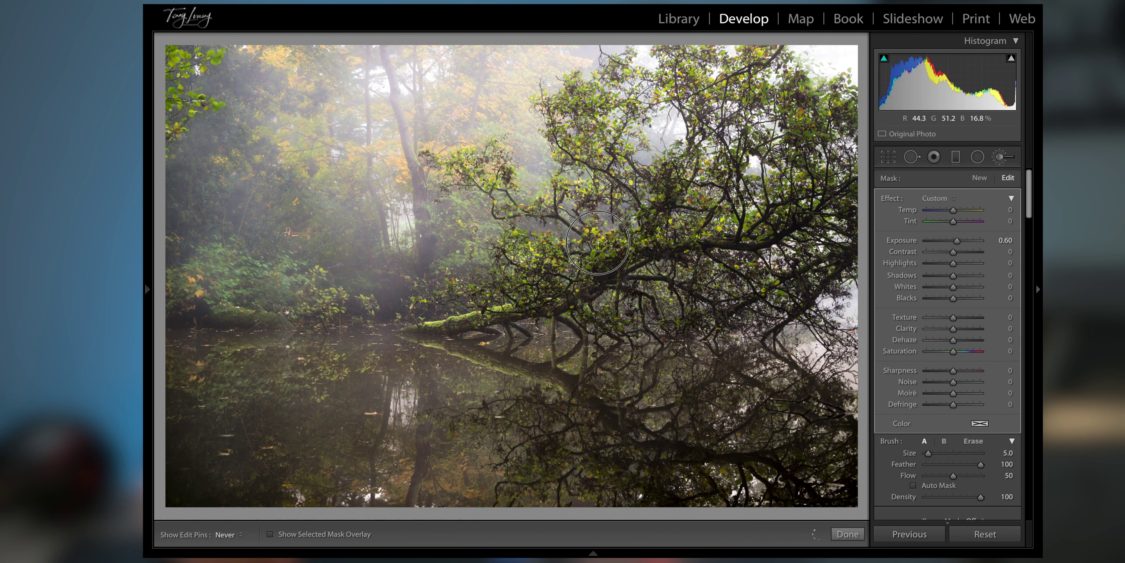
pyautogui.moveTo(634, 252); pyautogui.dragTo(670, 217)
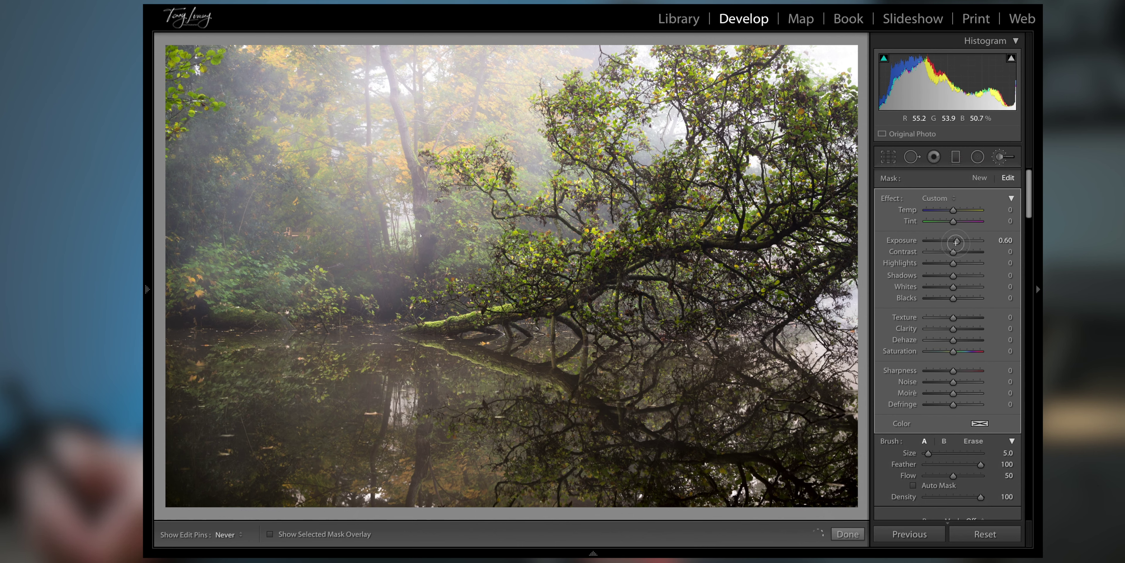
pyautogui.moveTo(957, 241); pyautogui.dragTo(966, 244)
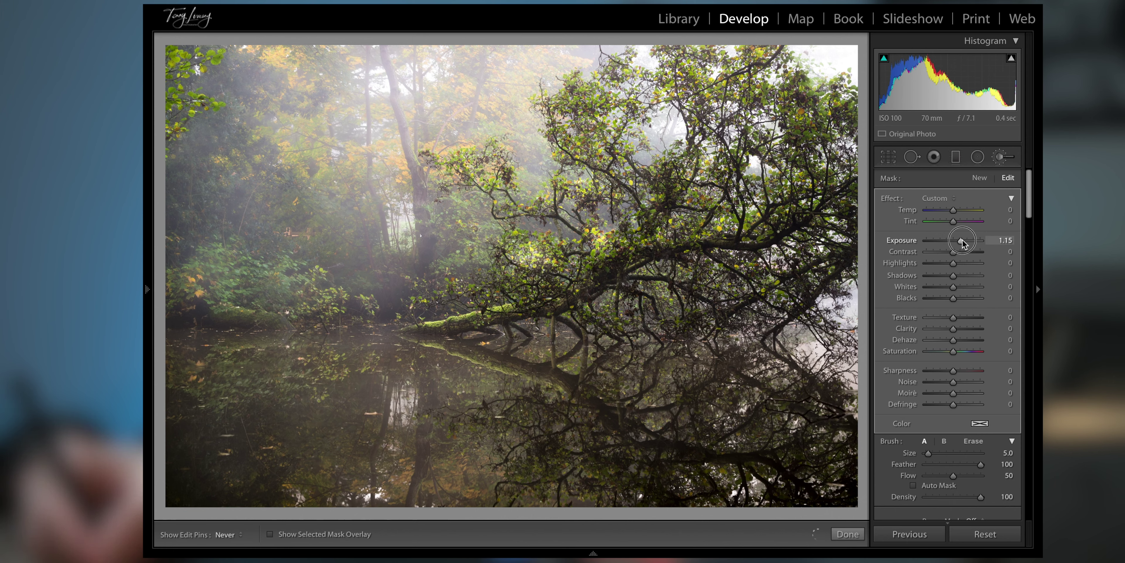
pyautogui.moveTo(963, 243); pyautogui.dragTo(961, 243)
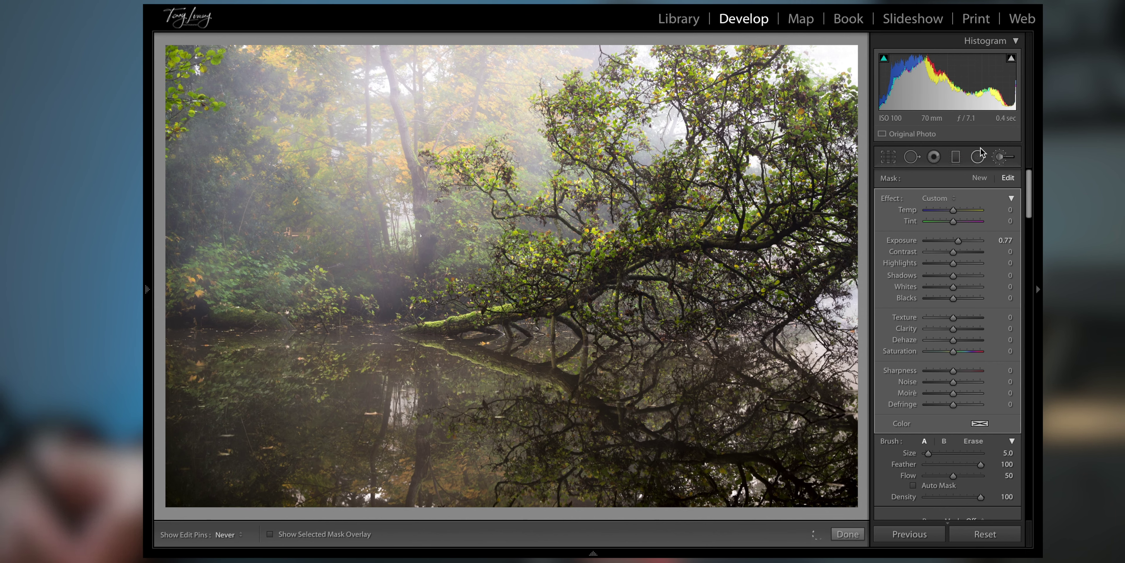
# Create another brush mask with Exposure 0 and Shadows 31, and paint at size 3 along the tree's dark main branch
pyautogui.click(979, 177)
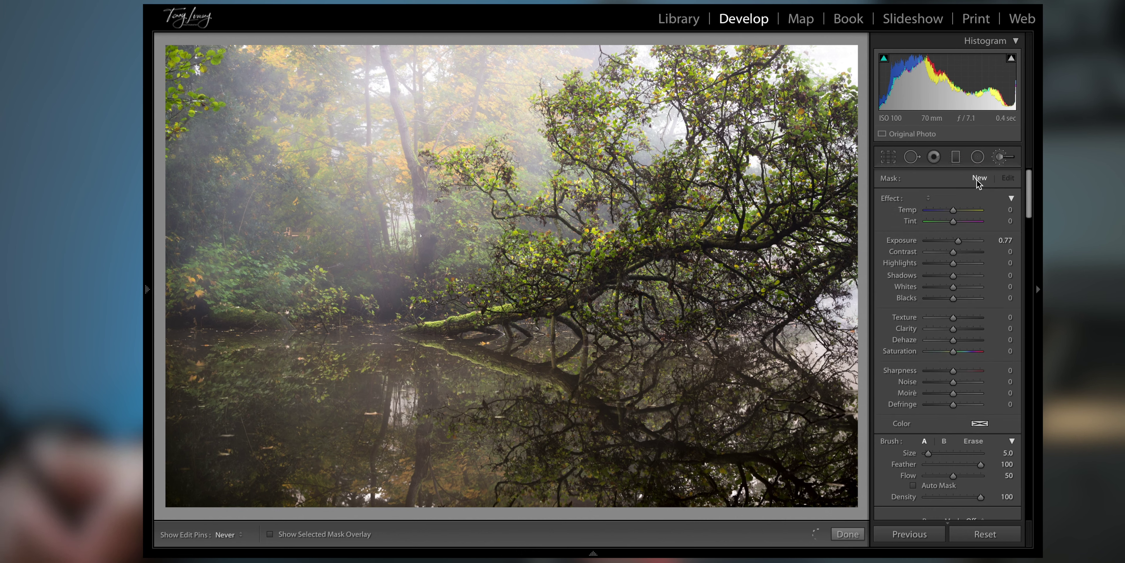
pyautogui.doubleClick(913, 240)
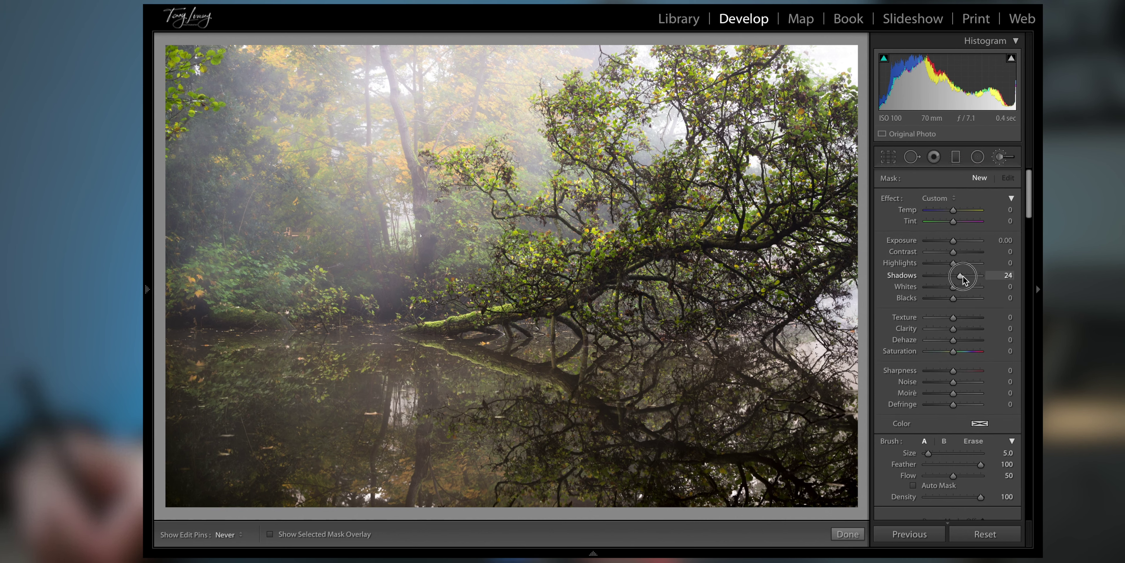
pyautogui.moveTo(964, 279); pyautogui.dragTo(966, 280)
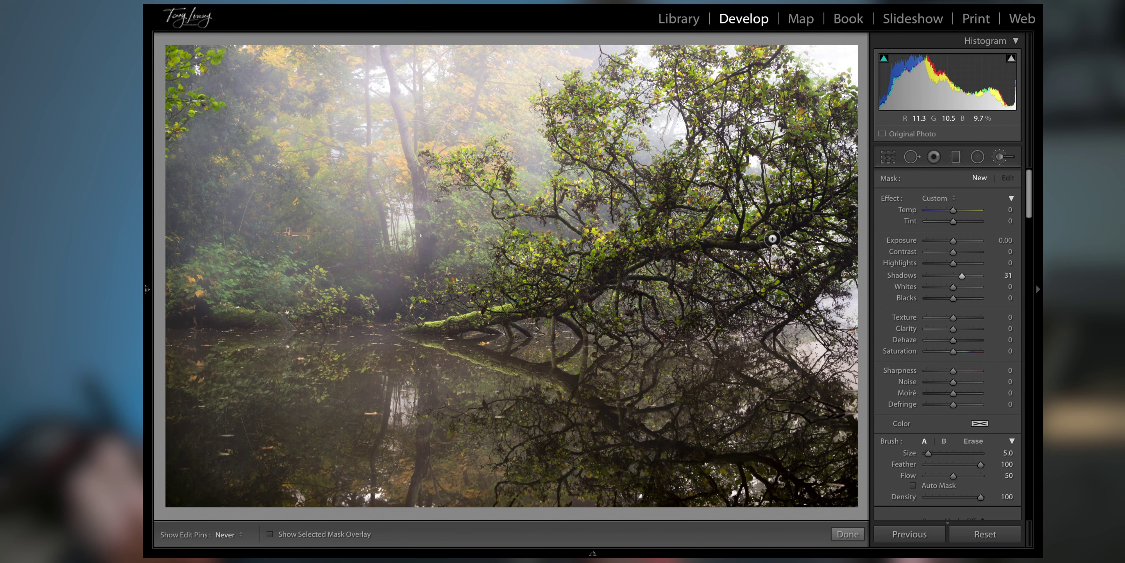
pyautogui.press('[')
pyautogui.press('[')
pyautogui.moveTo(783, 235)
pyautogui.mouseDown()
pyautogui.moveTo(808, 221)
pyautogui.moveTo(781, 241)
pyautogui.moveTo(677, 232)
pyautogui.moveTo(524, 257)
pyautogui.moveTo(590, 269)
pyautogui.mouseUp()
pyautogui.press('z')
pyautogui.moveTo(742, 245)
pyautogui.mouseDown()
pyautogui.moveTo(515, 262)
pyautogui.moveTo(656, 249)
pyautogui.mouseUp()
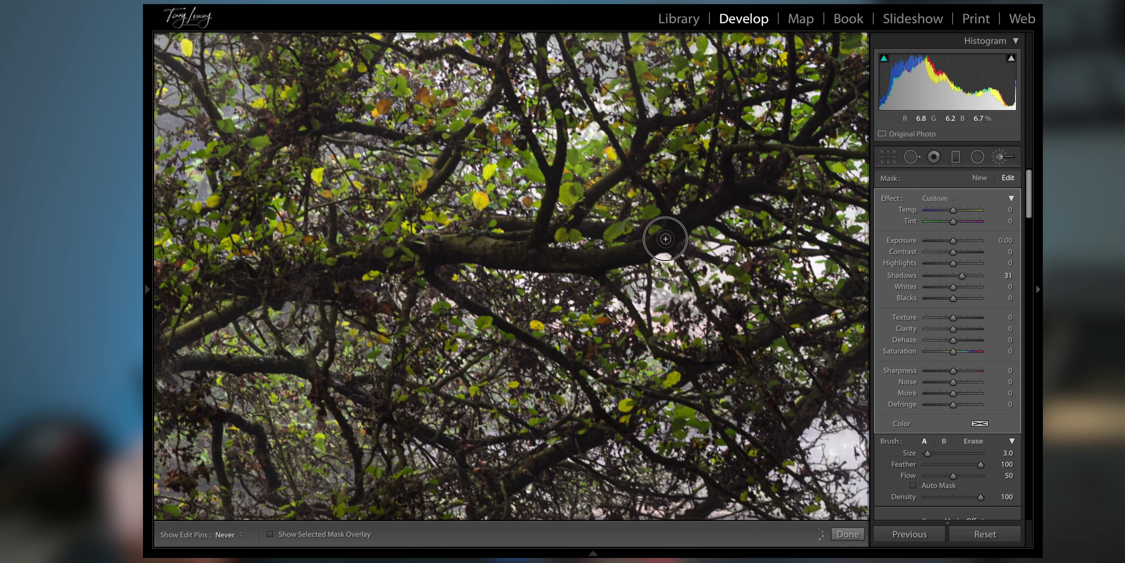
# Enlarge the brush to 8, set the branch mask's Shadows to 53, and compare the result with the unedited photo
pyautogui.scroll(3, 746, 197)
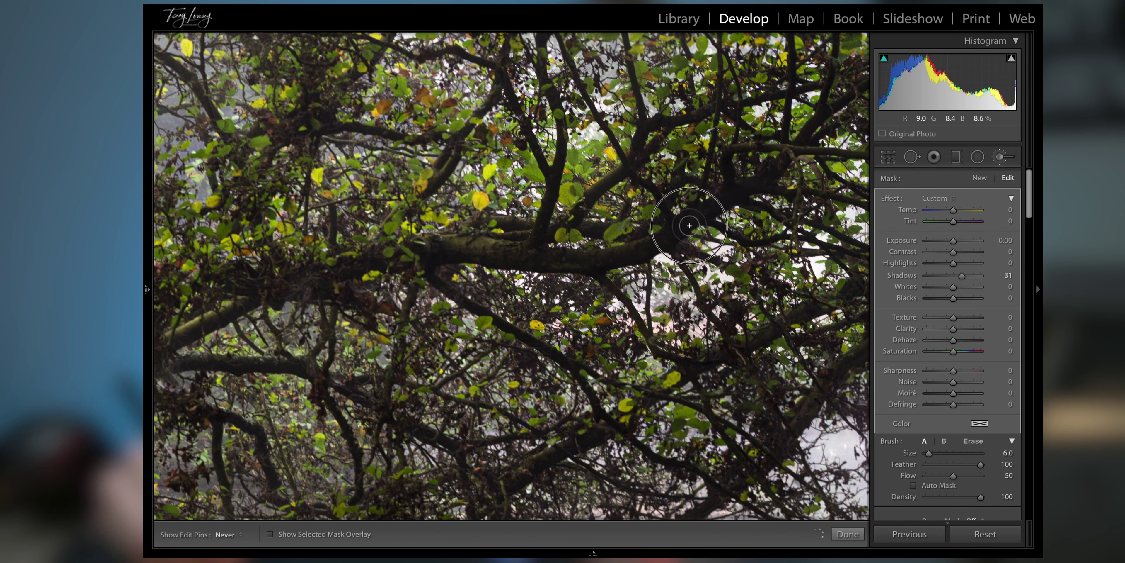
pyautogui.moveTo(962, 275); pyautogui.dragTo(968, 277)
pyautogui.scroll(2, 746, 181)
pyautogui.press('\\')
pyautogui.press('\\')
# Try small changes to the branch mask's Exposure, Whites and Blacks, returning each to 0
pyautogui.moveTo(954, 241); pyautogui.dragTo(955, 241)
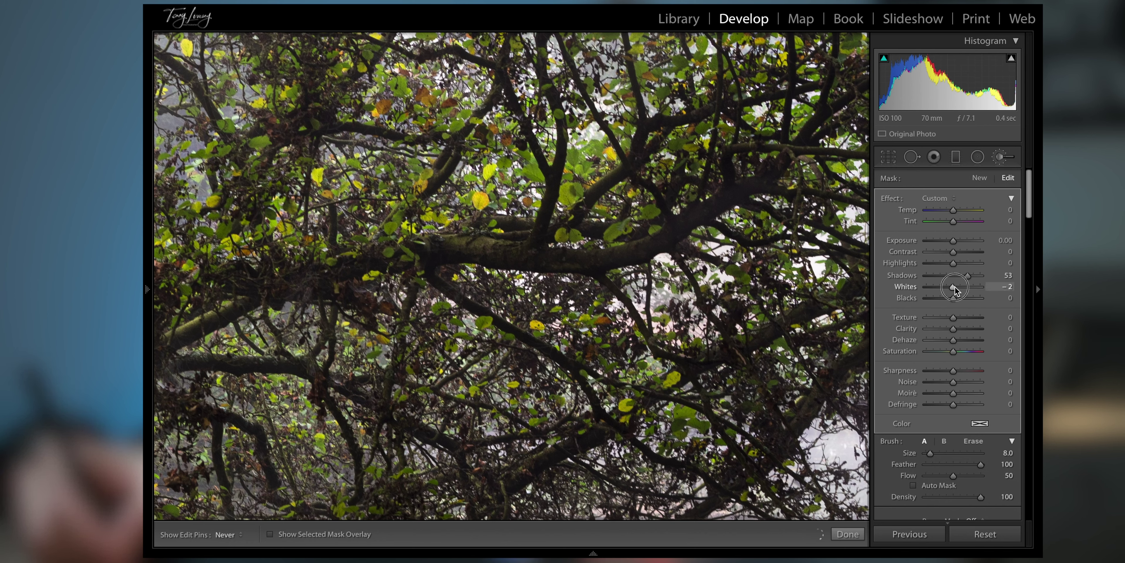
pyautogui.click(954, 299)
pyautogui.moveTo(945, 301); pyautogui.dragTo(908, 302)
pyautogui.doubleClick(907, 299)
pyautogui.doubleClick(908, 287)
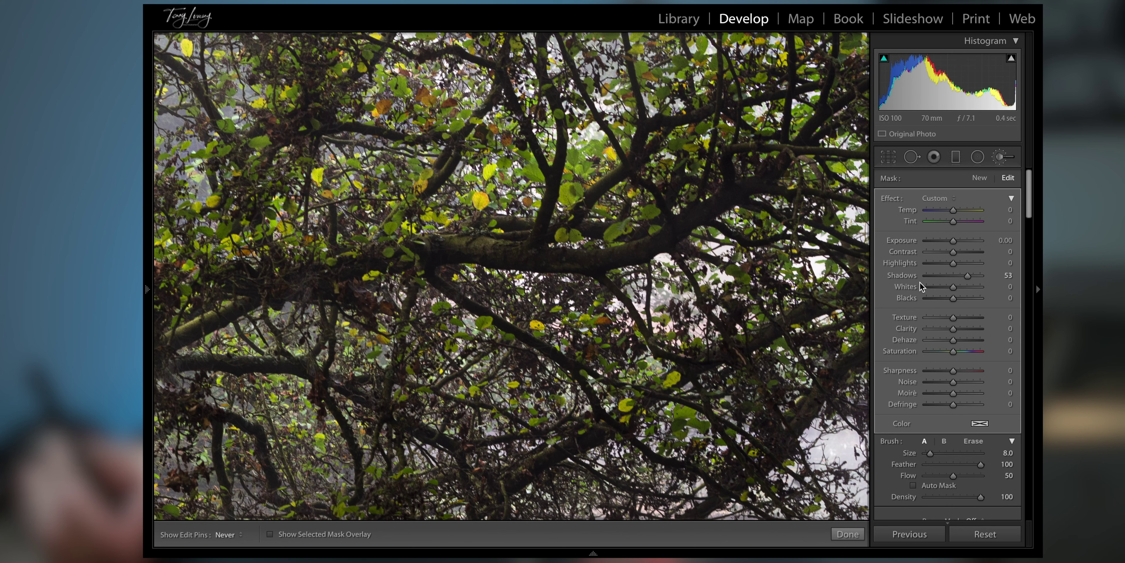
# Brush more of the thick dark branch into the Shadows mask at size 8
pyautogui.moveTo(648, 244)
pyautogui.mouseDown()
pyautogui.moveTo(662, 232)
pyautogui.moveTo(638, 250)
pyautogui.moveTo(690, 265)
pyautogui.mouseUp()
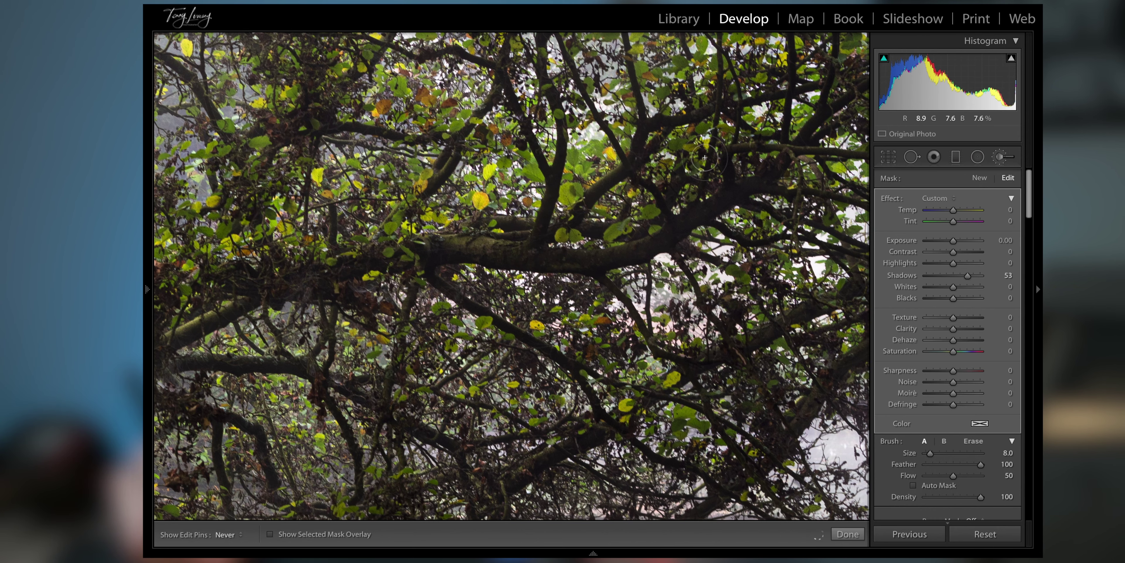
pyautogui.press('z')
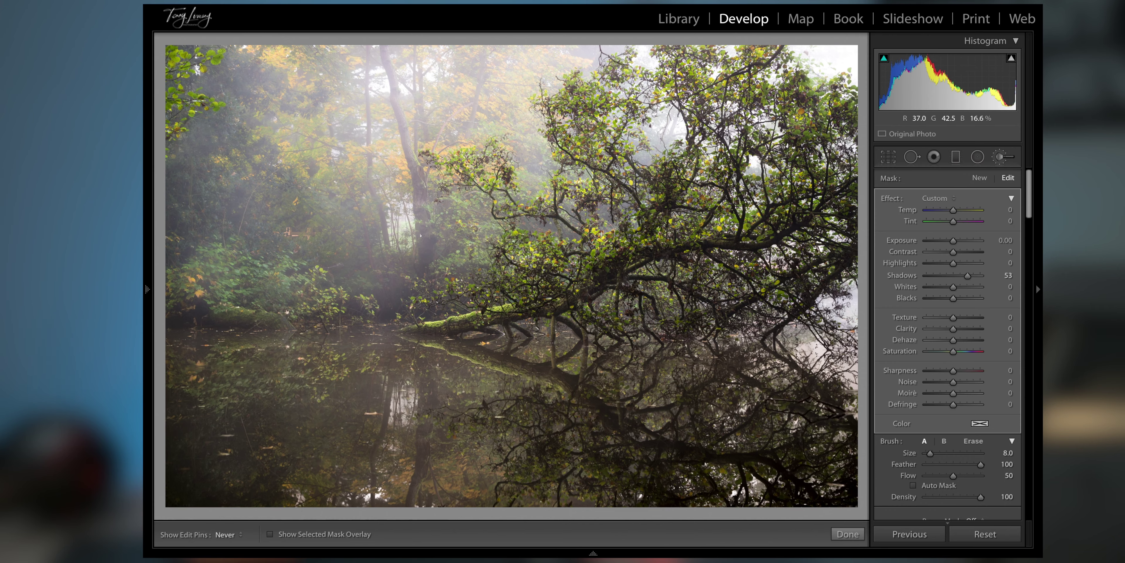
# Use the Spot Removal tool in Heal mode at size 20 to remove the floating leaf and pale speck beside the reflected trunk
pyautogui.click(377, 334)
pyautogui.moveTo(358, 392); pyautogui.dragTo(603, 274)
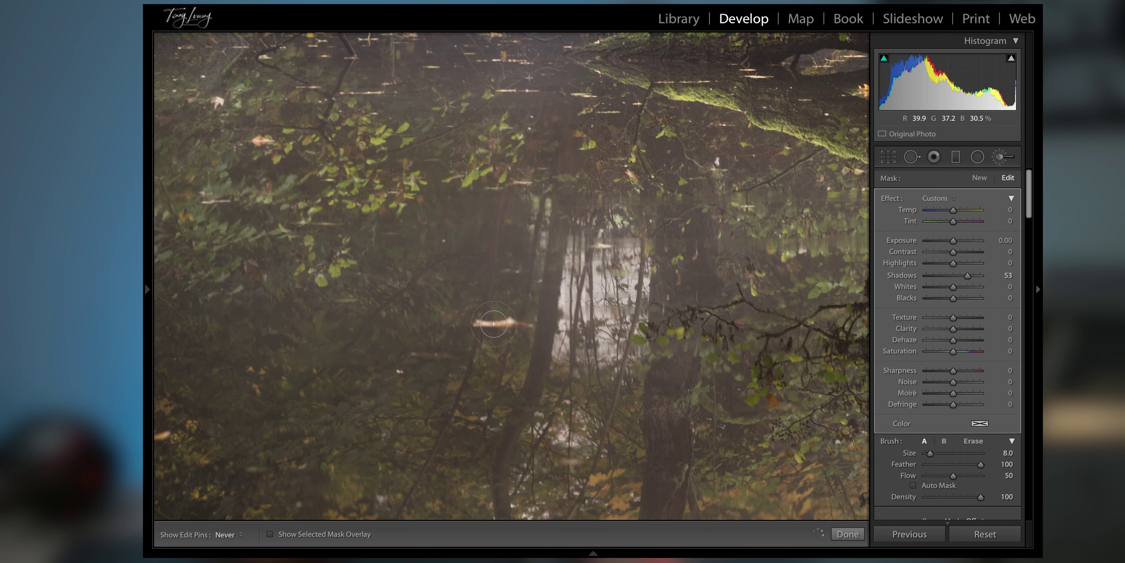
pyautogui.press('q')
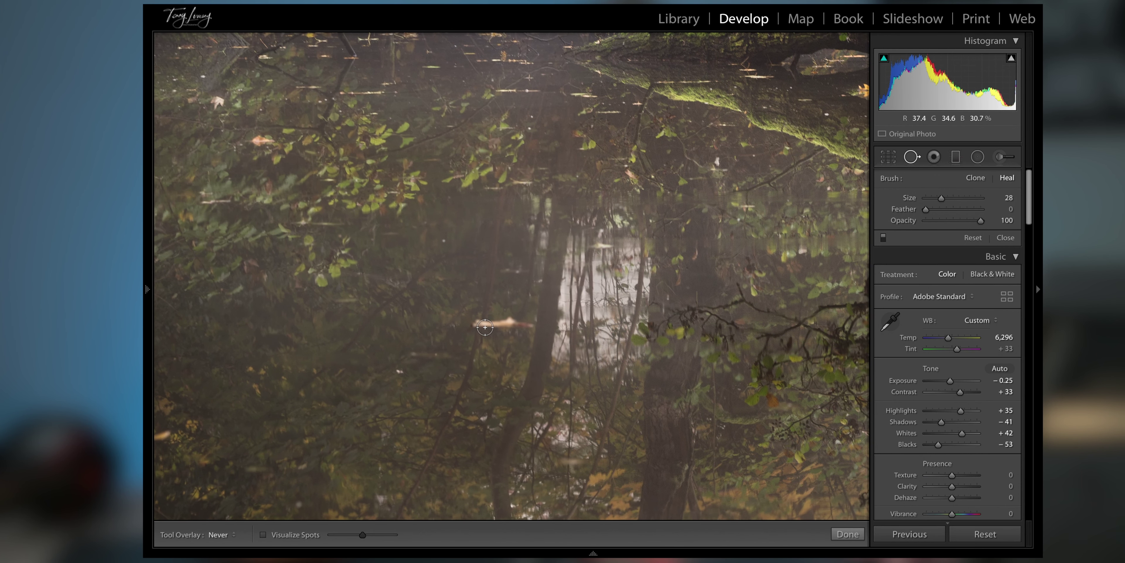
pyautogui.moveTo(477, 323); pyautogui.dragTo(530, 324)
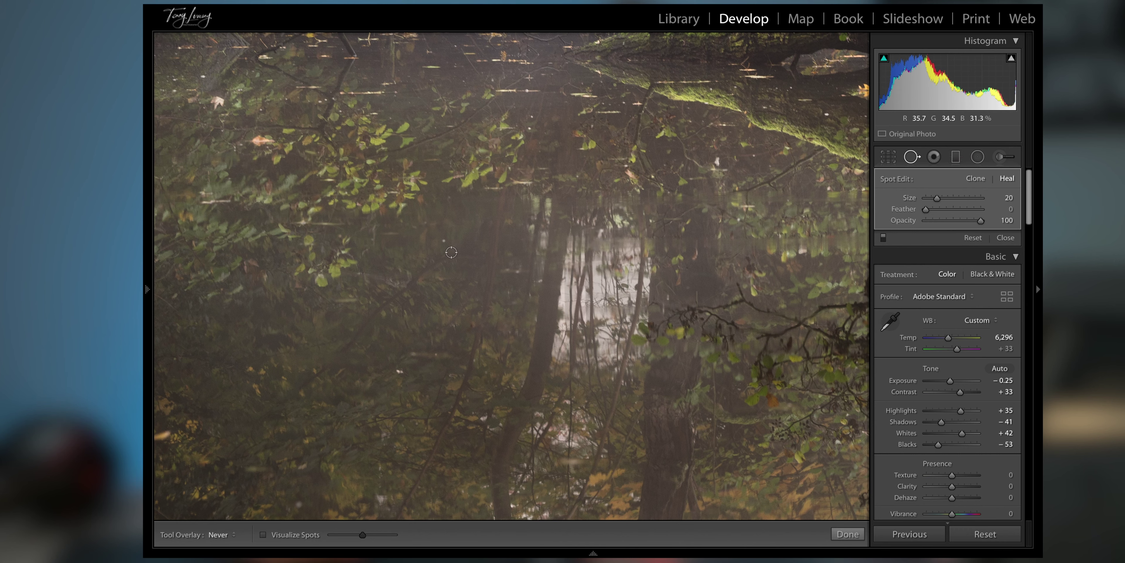
pyautogui.click(443, 242)
# Heal the isolated bright spot near the photo's lower edge, beneath the dark reflected branches
pyautogui.moveTo(430, 353); pyautogui.dragTo(515, 238)
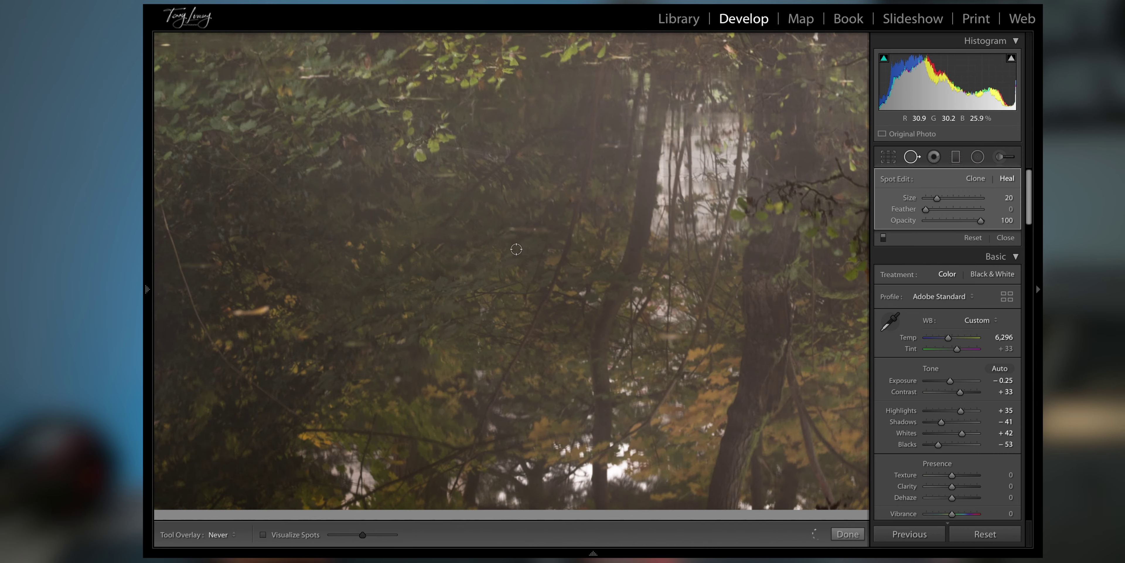
pyautogui.moveTo(804, 323); pyautogui.dragTo(595, 311)
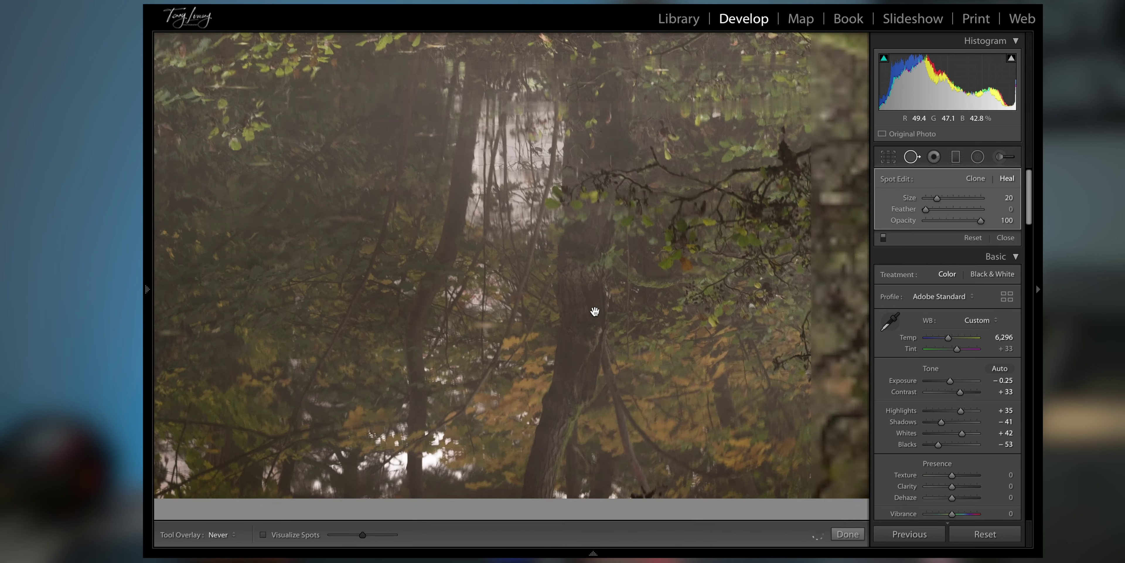
pyautogui.moveTo(804, 170); pyautogui.dragTo(595, 252)
pyautogui.moveTo(610, 296); pyautogui.dragTo(514, 247)
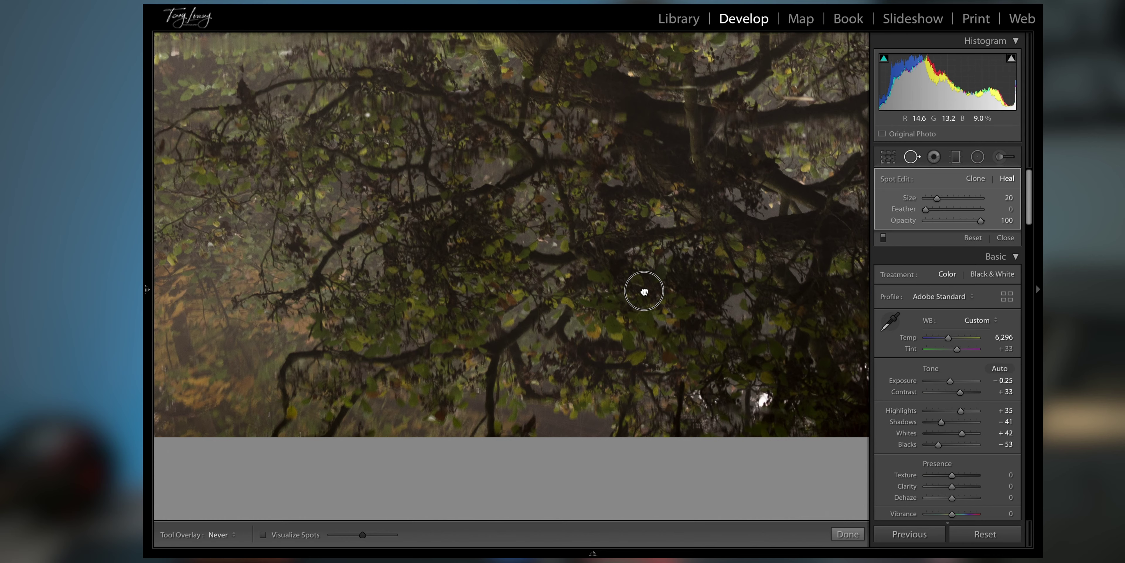
pyautogui.moveTo(696, 303); pyautogui.dragTo(553, 284)
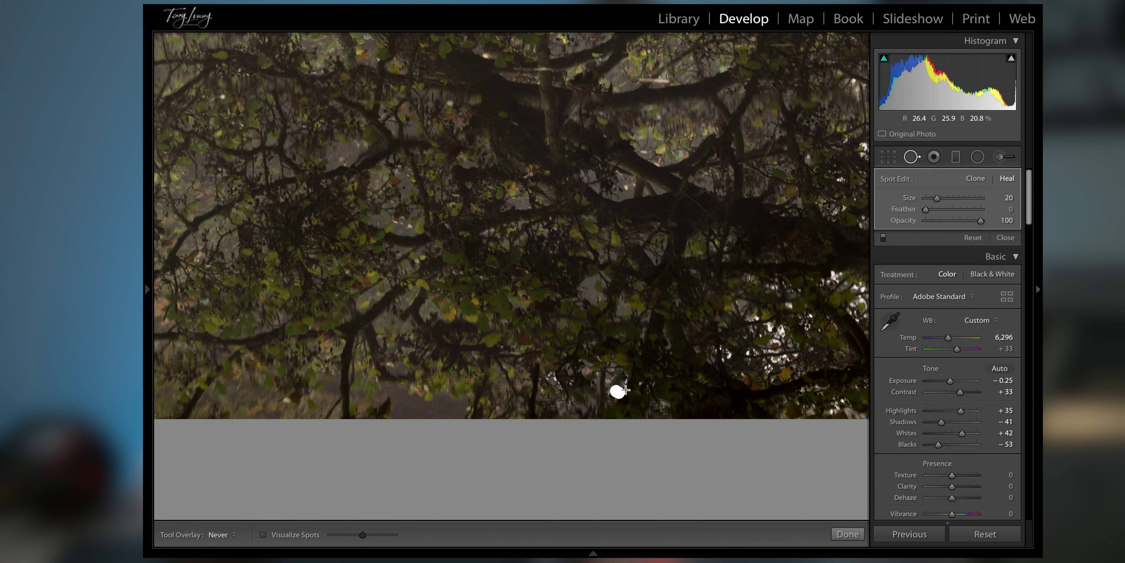
# Heal the bright patch among the reflected branches and the pale floating leaf inside the forked twig, at size 20
pyautogui.moveTo(682, 363); pyautogui.dragTo(563, 442)
pyautogui.moveTo(576, 356); pyautogui.dragTo(583, 370)
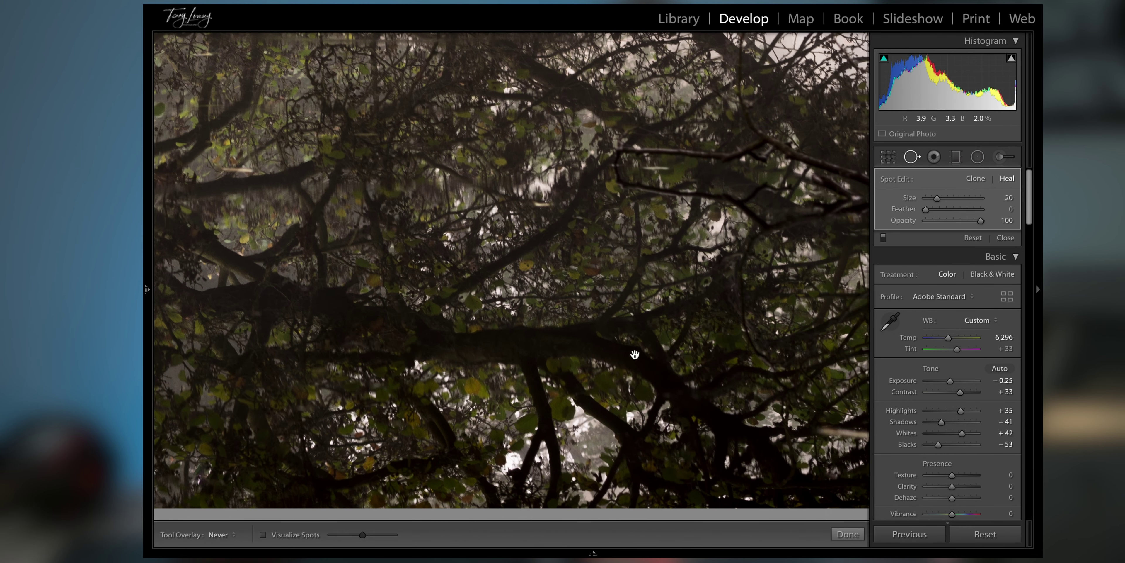
pyautogui.moveTo(544, 205); pyautogui.dragTo(545, 205)
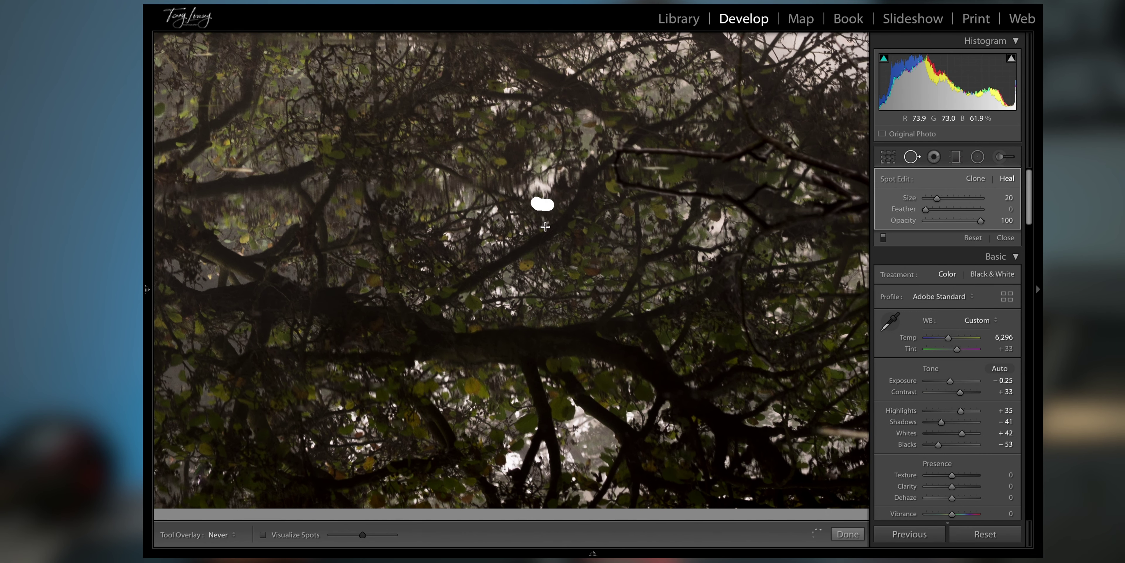
pyautogui.click(651, 172)
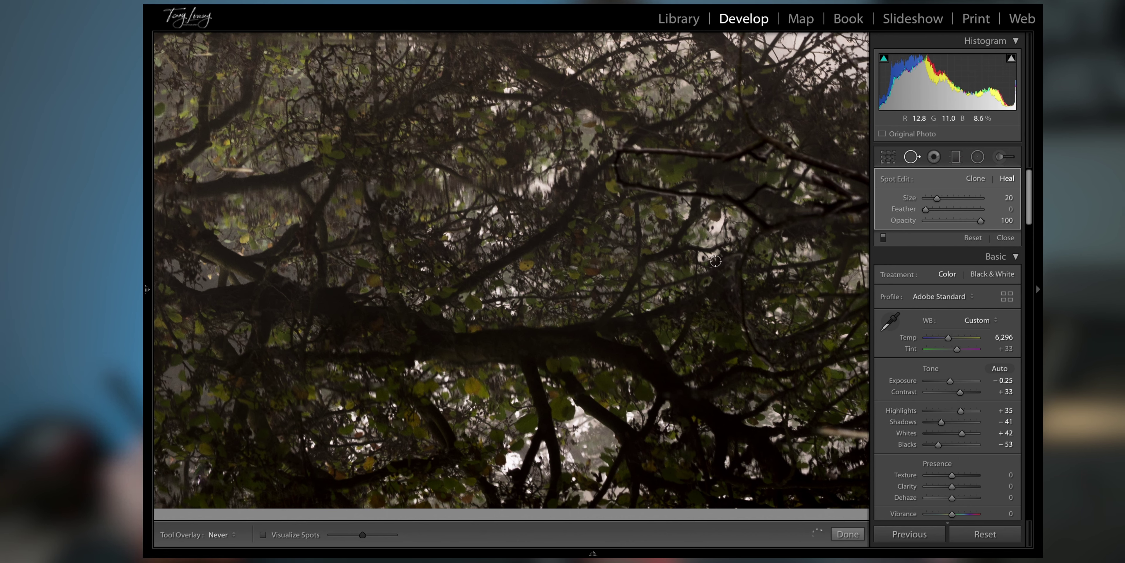
pyautogui.click(654, 174)
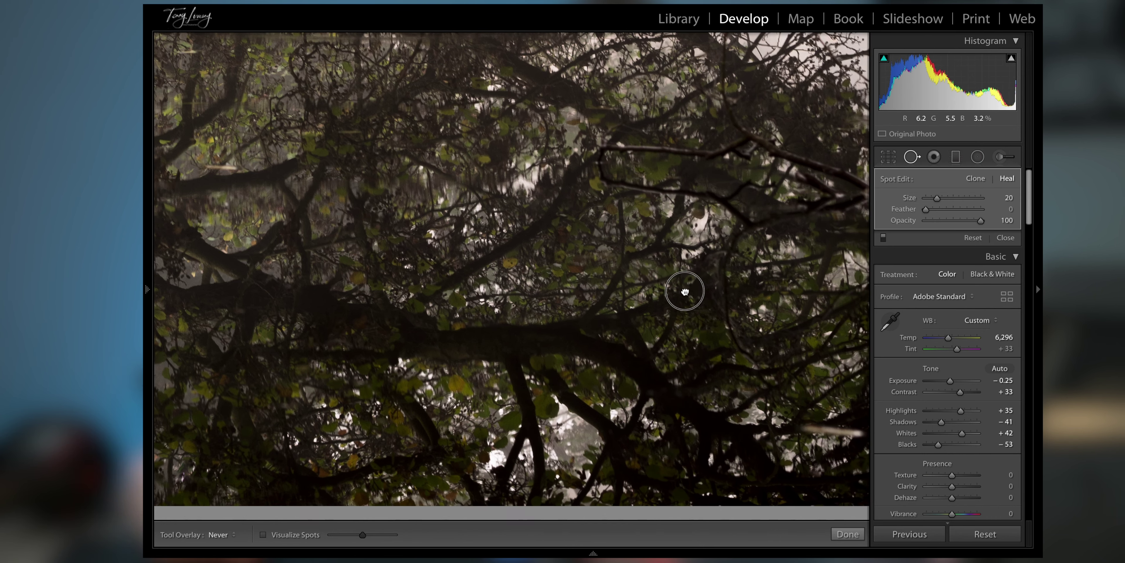
# Heal the remaining mark inside the forked twig and move its sample source to the other side of the spot
pyautogui.moveTo(683, 291); pyautogui.dragTo(590, 279)
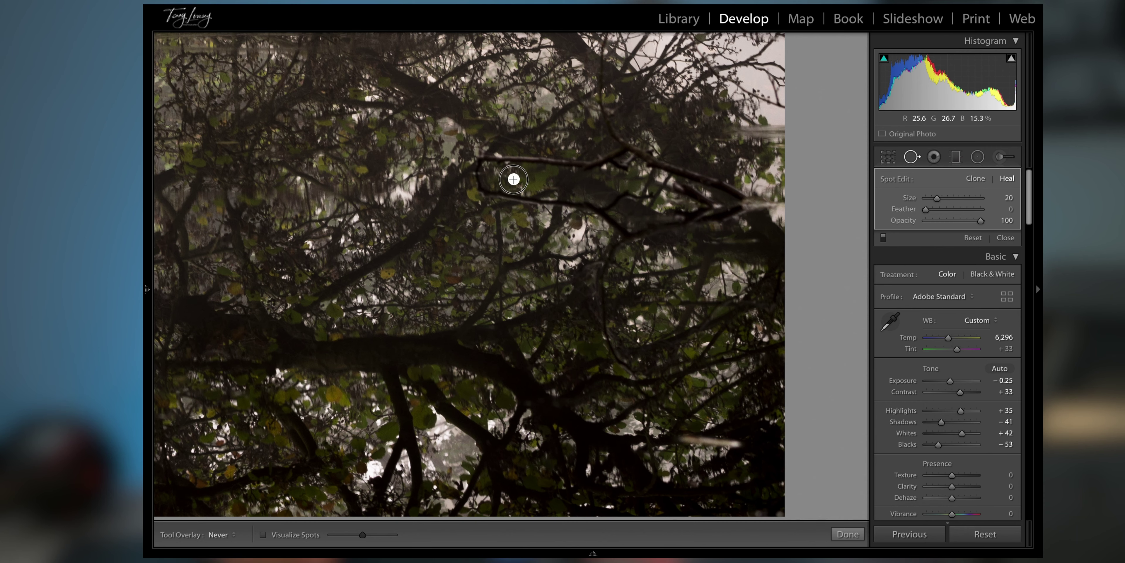
pyautogui.click(521, 185)
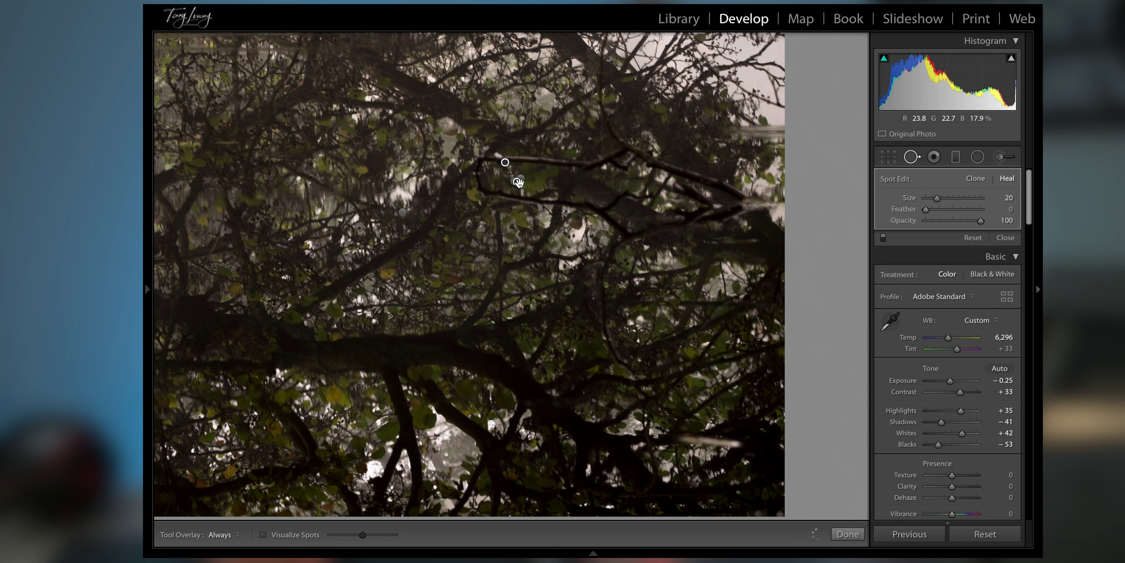
pyautogui.moveTo(506, 161); pyautogui.dragTo(539, 180)
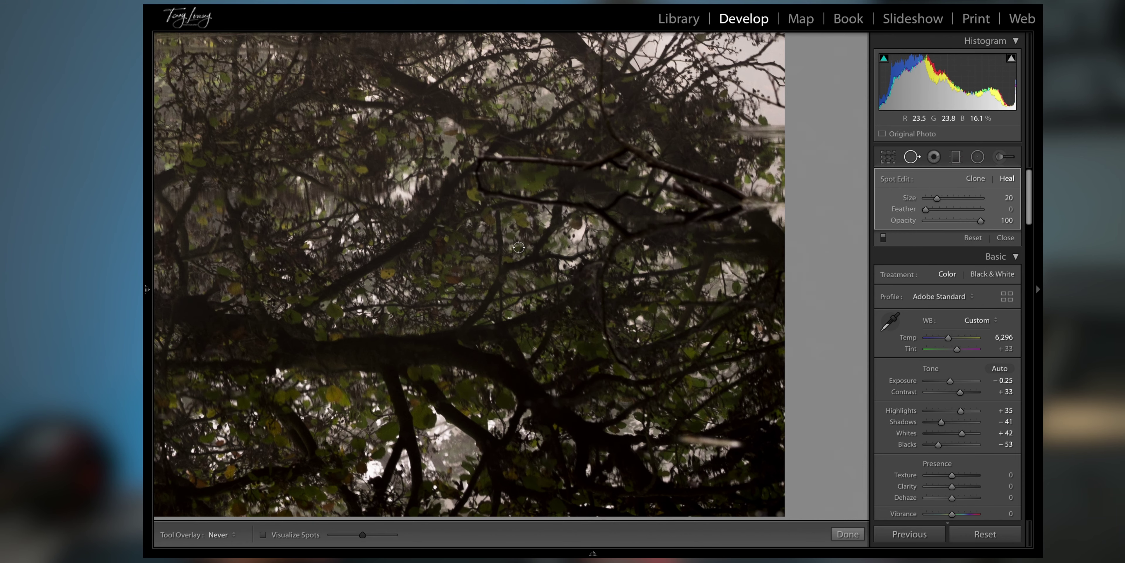
# Inspect the water reflections, mossy trunk and branches up close for remaining distracting spots, and return to the full photo
pyautogui.moveTo(488, 219); pyautogui.dragTo(775, 229)
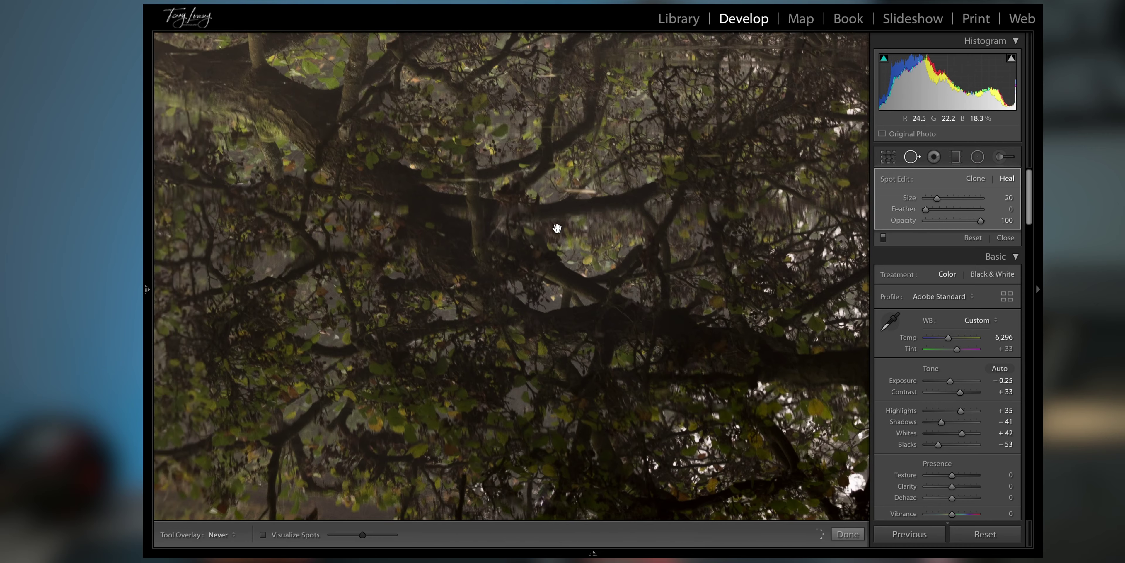
pyautogui.click(555, 229)
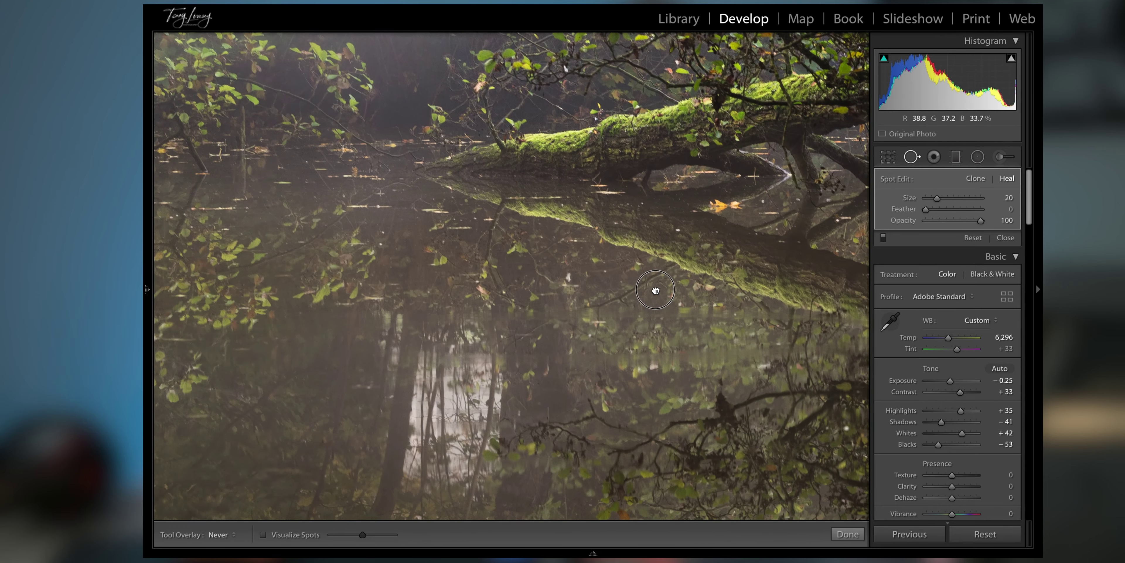
pyautogui.hscroll(6, 424, 249)
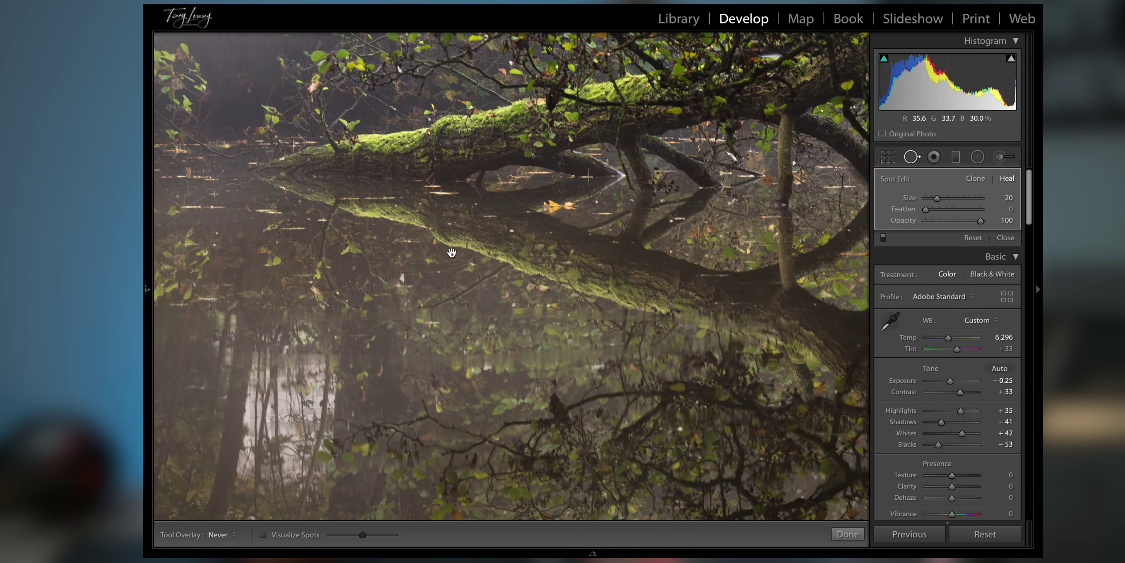
pyautogui.scroll(4, 529, 174)
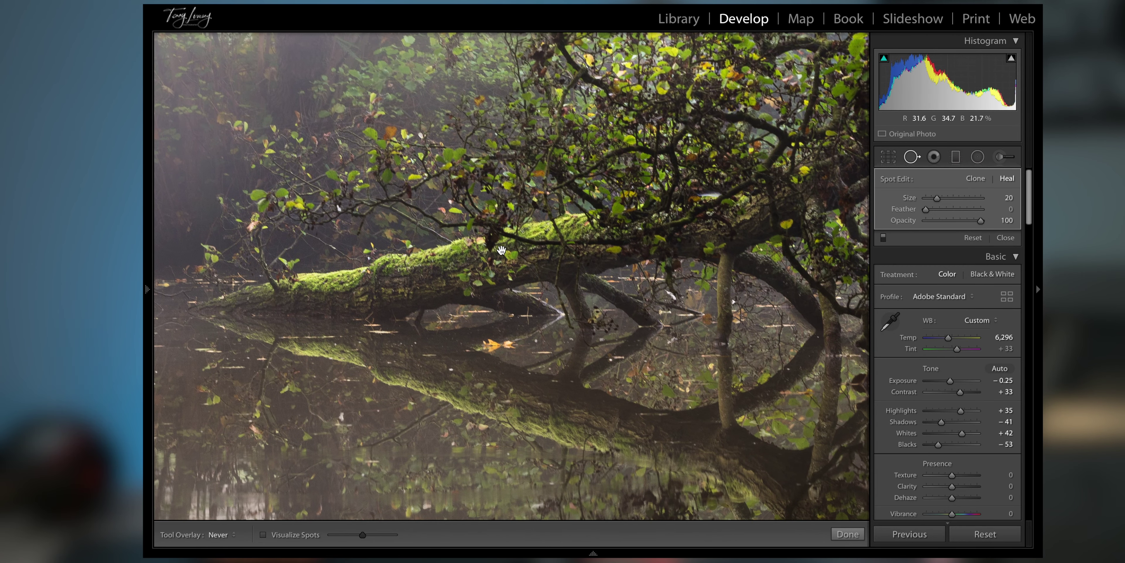
pyautogui.click(501, 250)
pyautogui.hscroll(3, 470, 292)
pyautogui.hscroll(5, 470, 291)
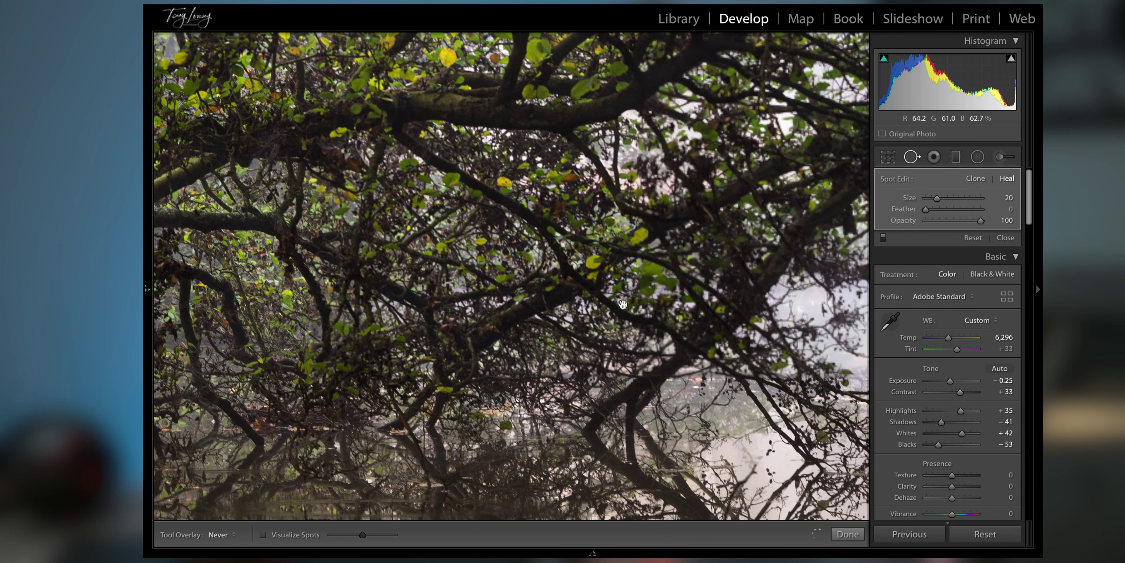
pyautogui.scroll(5, 614, 238)
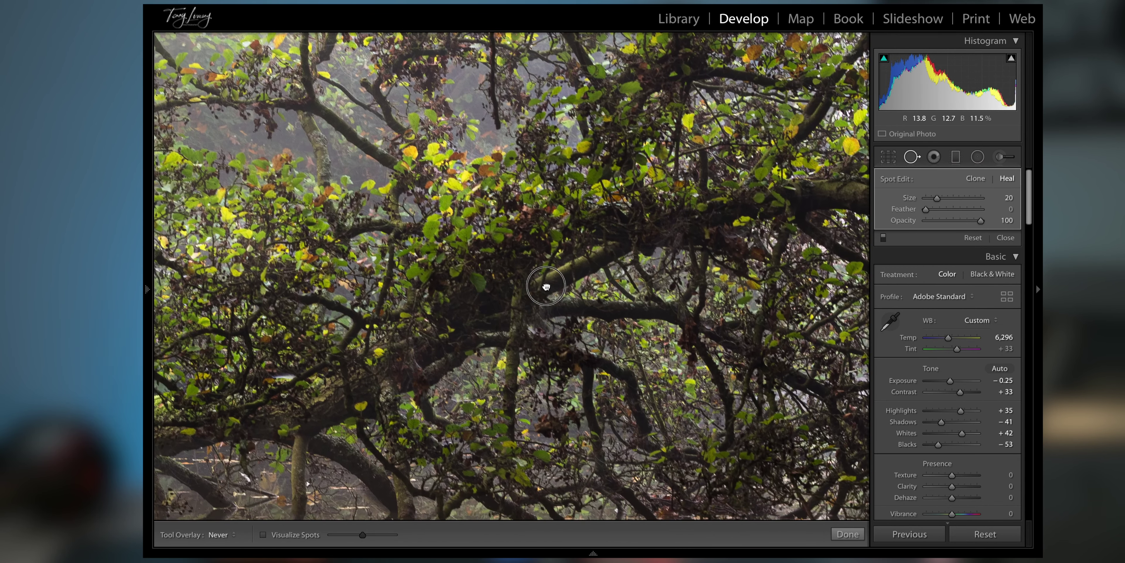
pyautogui.click(546, 286)
pyautogui.click(425, 333)
pyautogui.hscroll(-5, 422, 371)
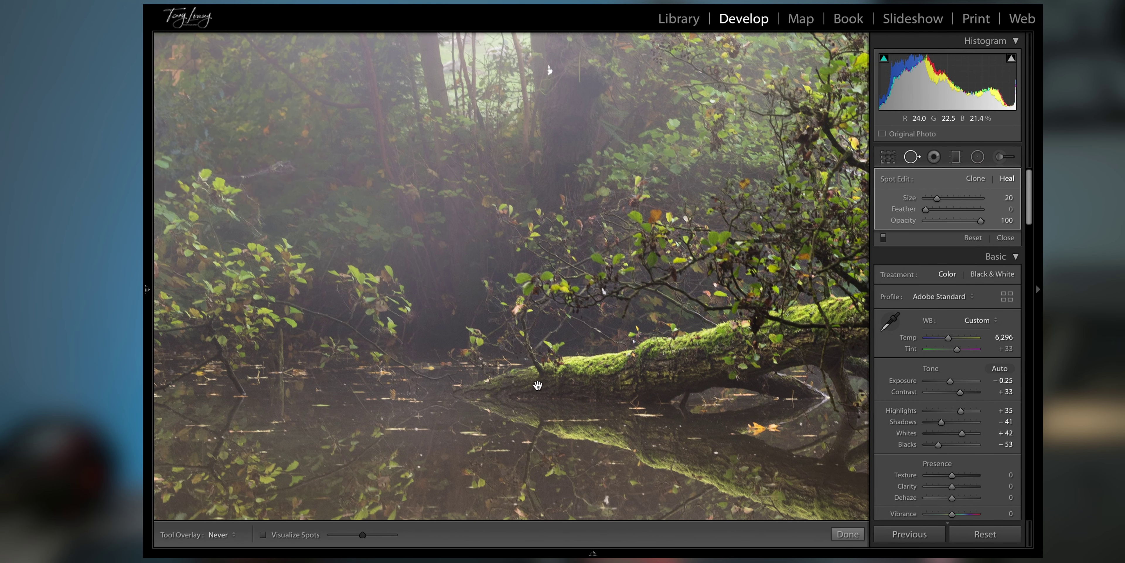
pyautogui.moveTo(622, 288); pyautogui.dragTo(549, 311)
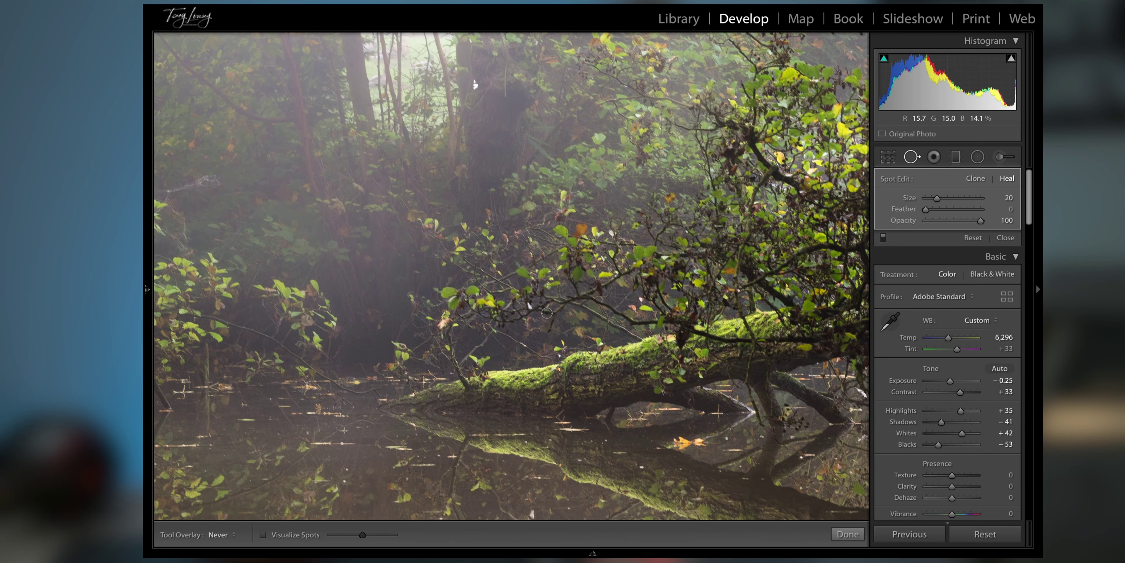
pyautogui.press('z')
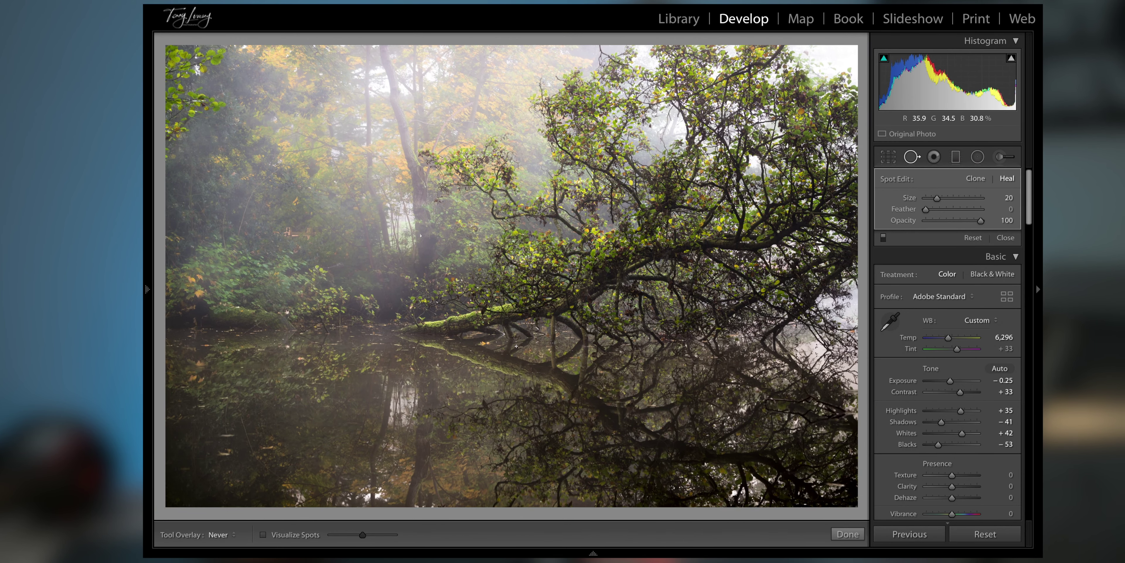